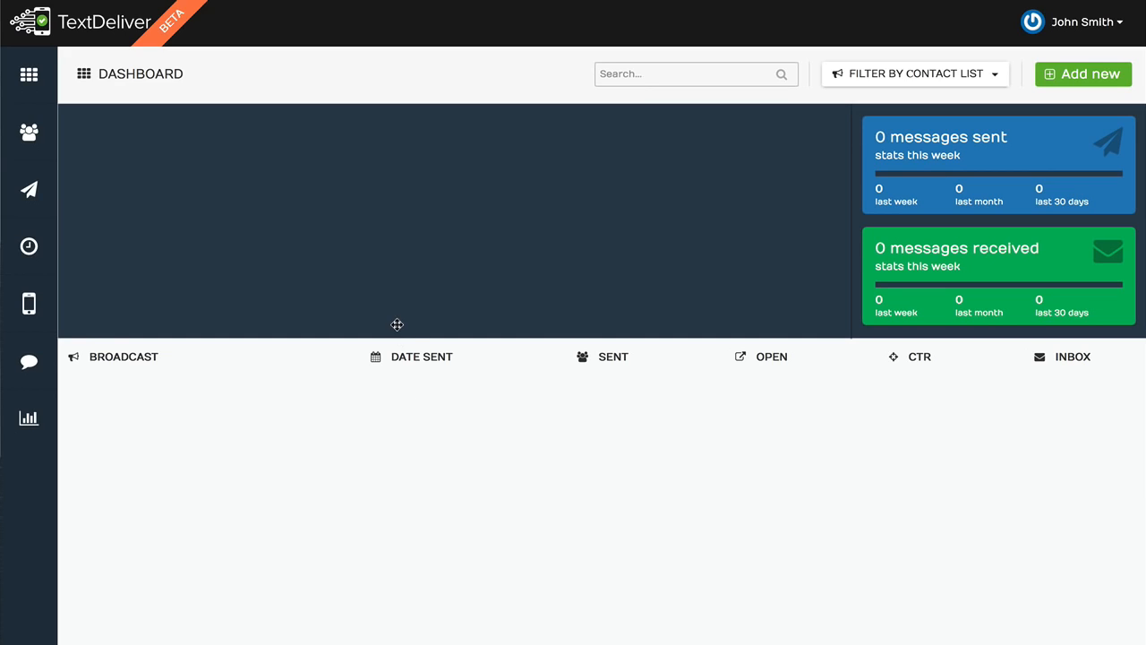
Open the embed code wizard for the Webinar Ignition contact list and continue with the Test Form
{"action": "left_click", "coordinate": [27, 134]}
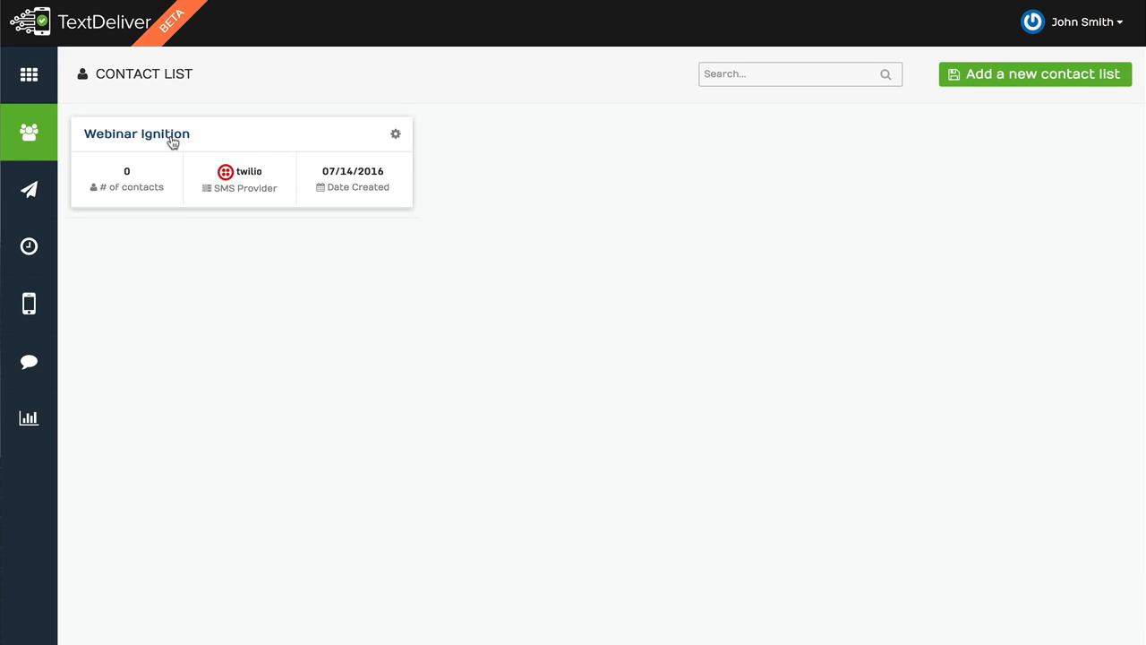
{"action": "left_click", "coordinate": [397, 136]}
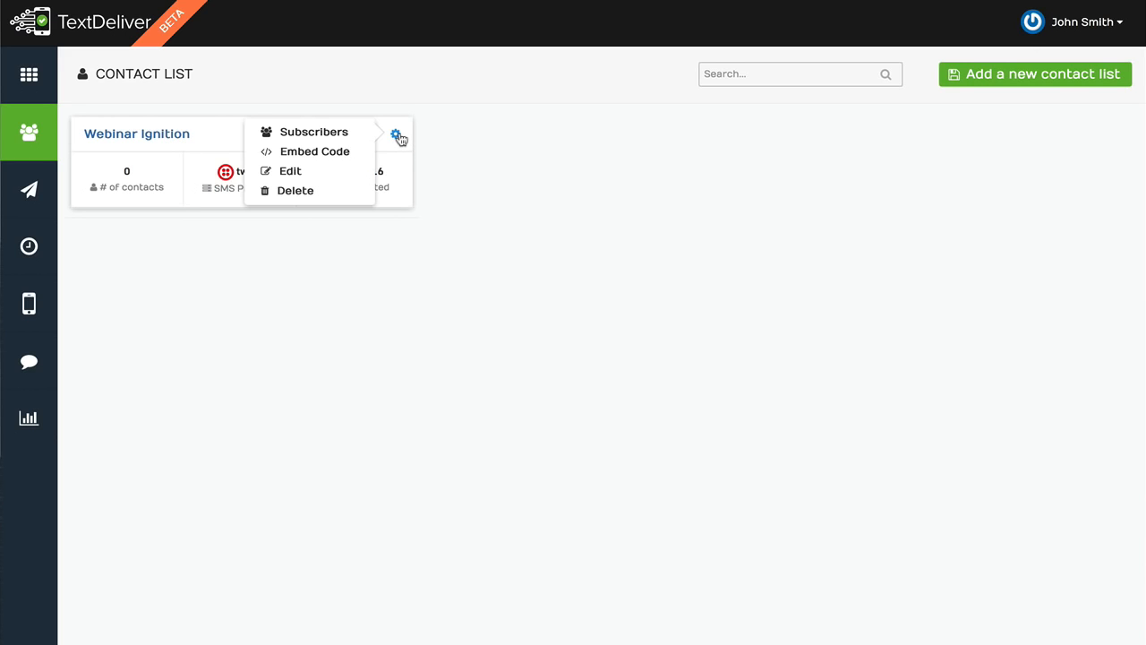
{"action": "left_click", "coordinate": [336, 152]}
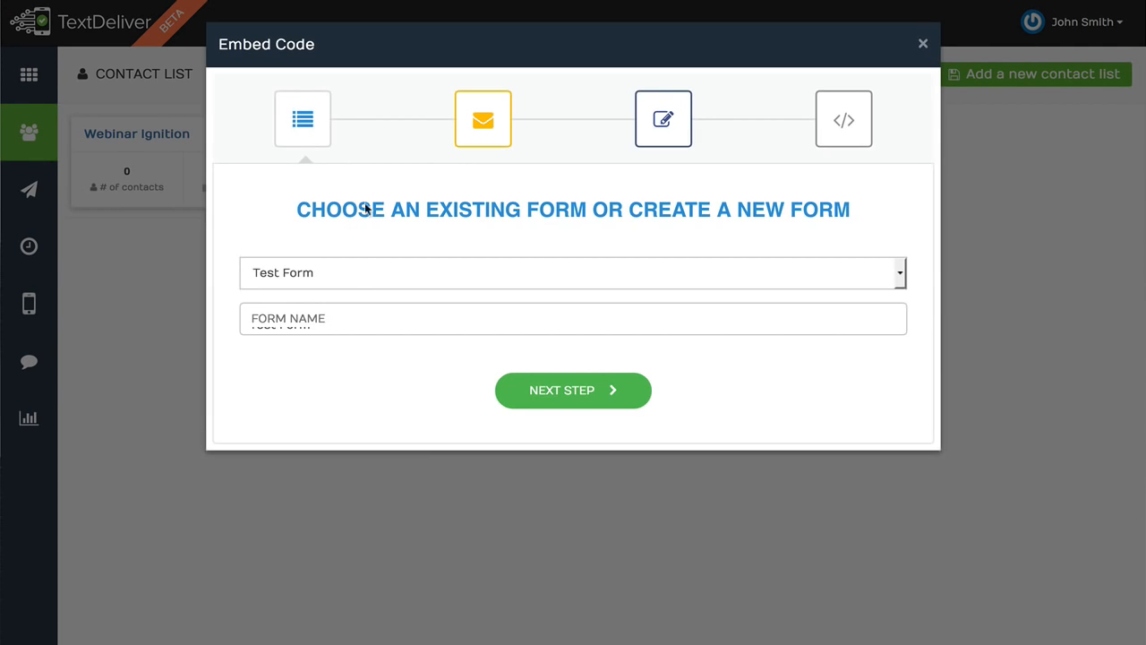
{"action": "left_click", "coordinate": [344, 309]}
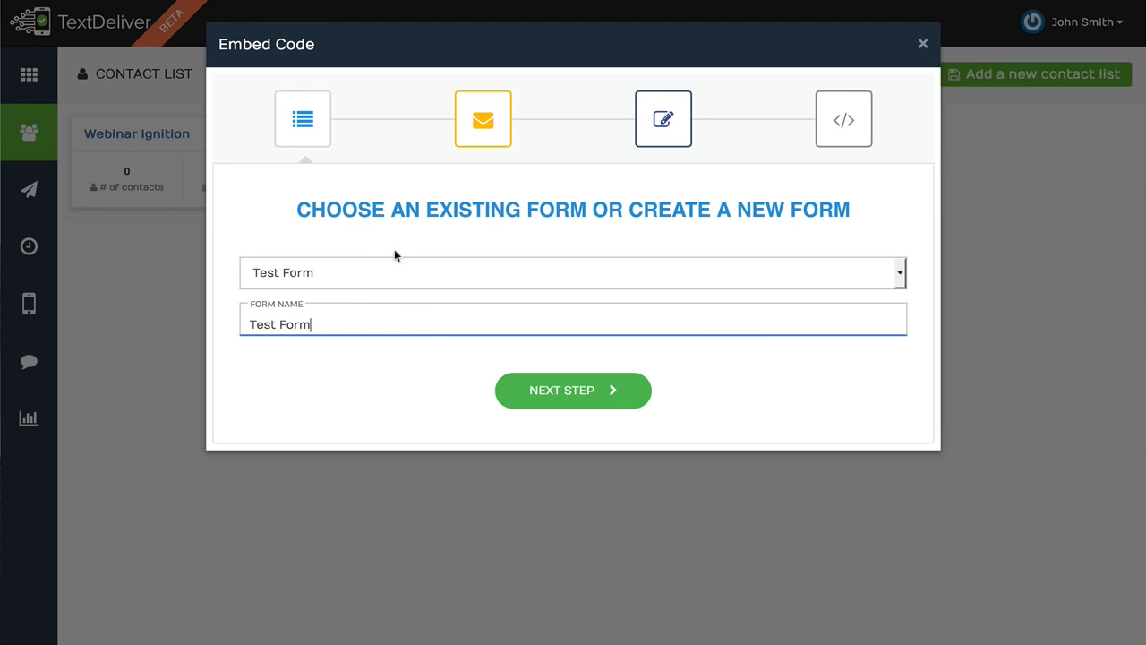
{"action": "left_click", "coordinate": [561, 390]}
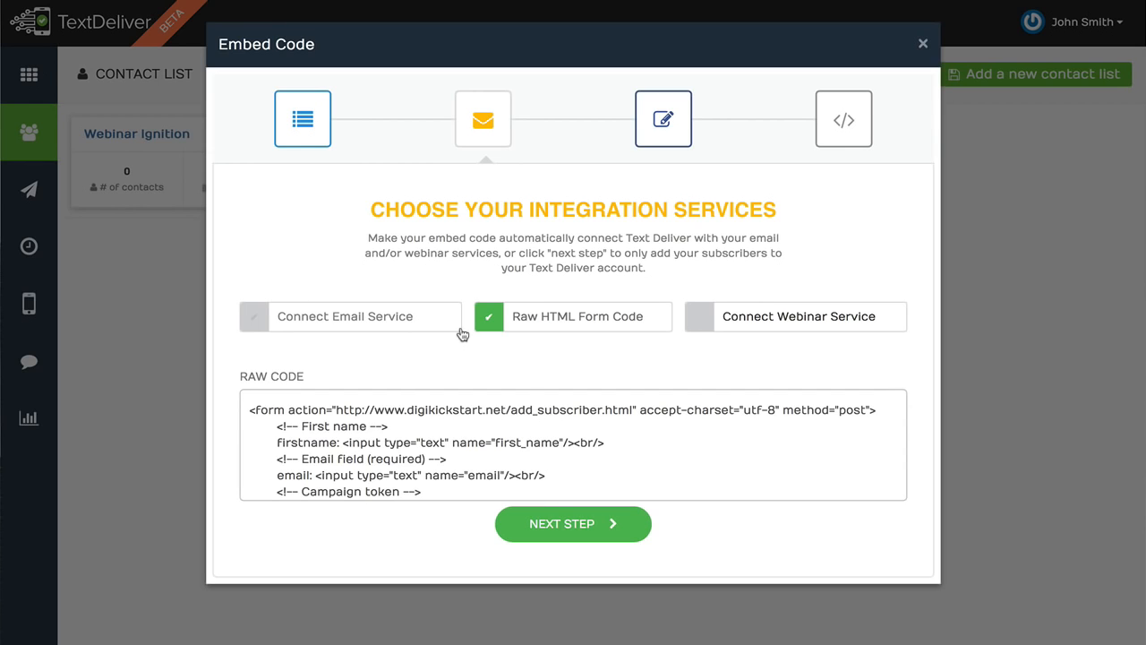
Continue past integration services and the form builder to the generated embed code, then close the wizard
{"action": "left_click", "coordinate": [566, 523]}
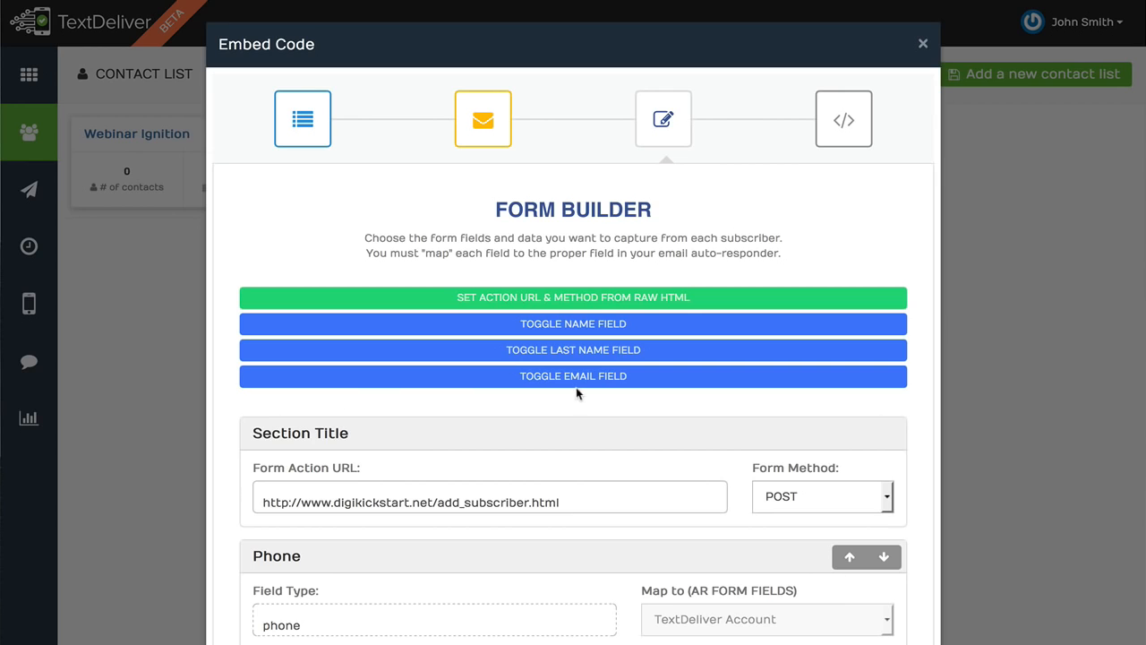
{"action": "left_click", "coordinate": [844, 119]}
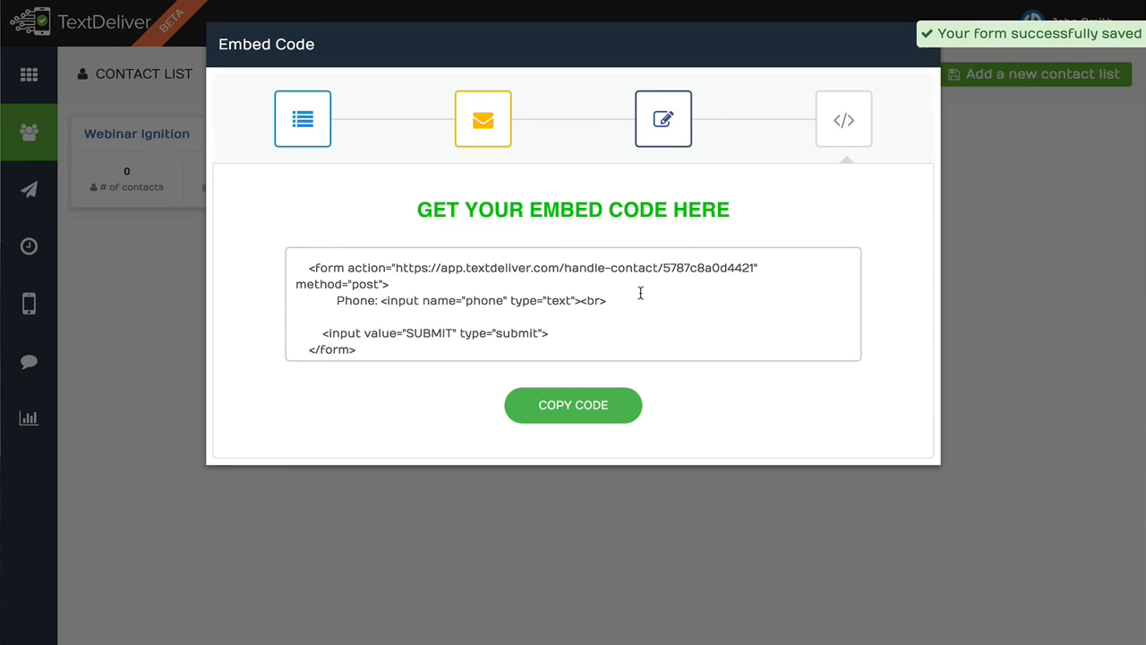
{"action": "left_click", "coordinate": [921, 45]}
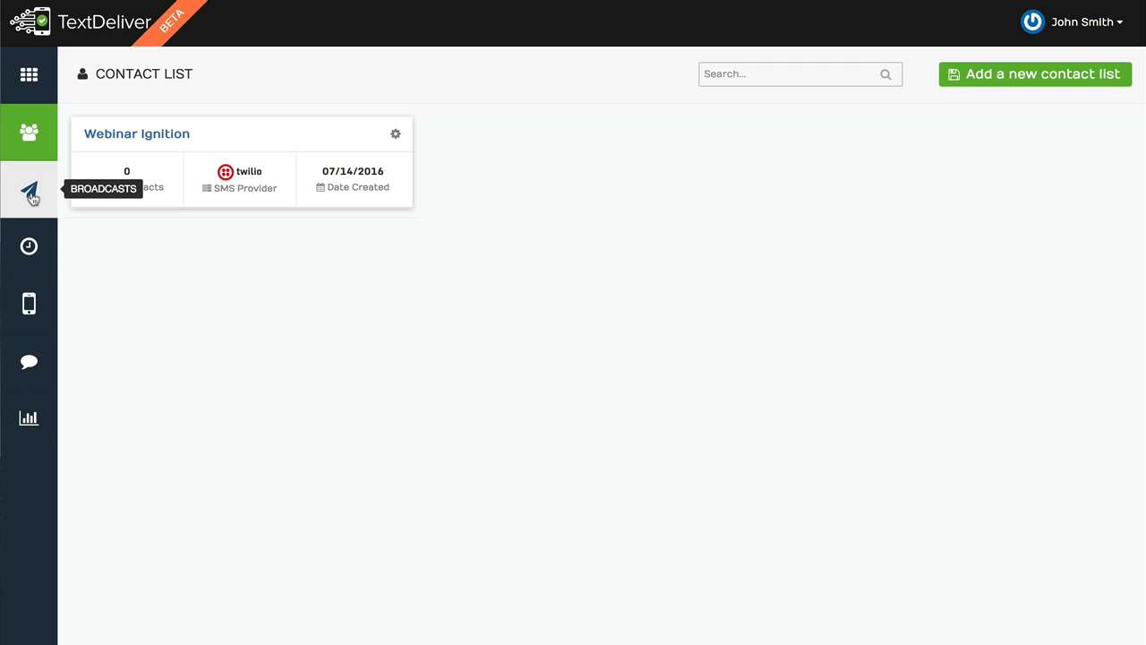
Start adding a new broadcast and select the account's user as its sender
{"action": "left_click", "coordinate": [31, 195]}
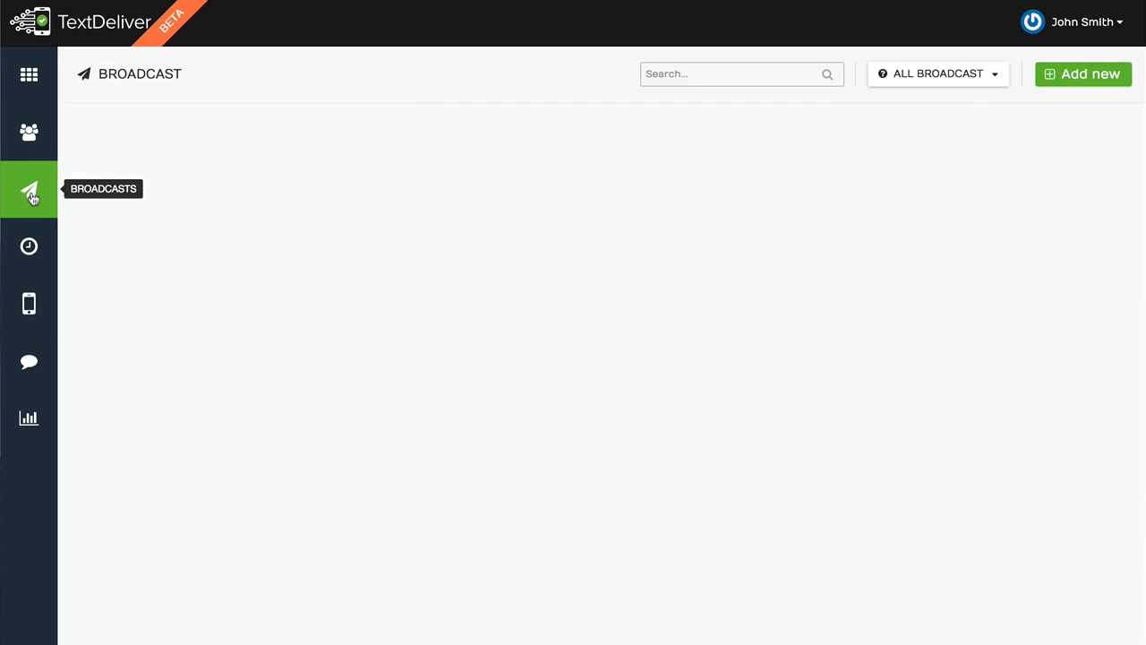
{"action": "left_click", "coordinate": [1119, 84]}
{"action": "left_click", "coordinate": [494, 105]}
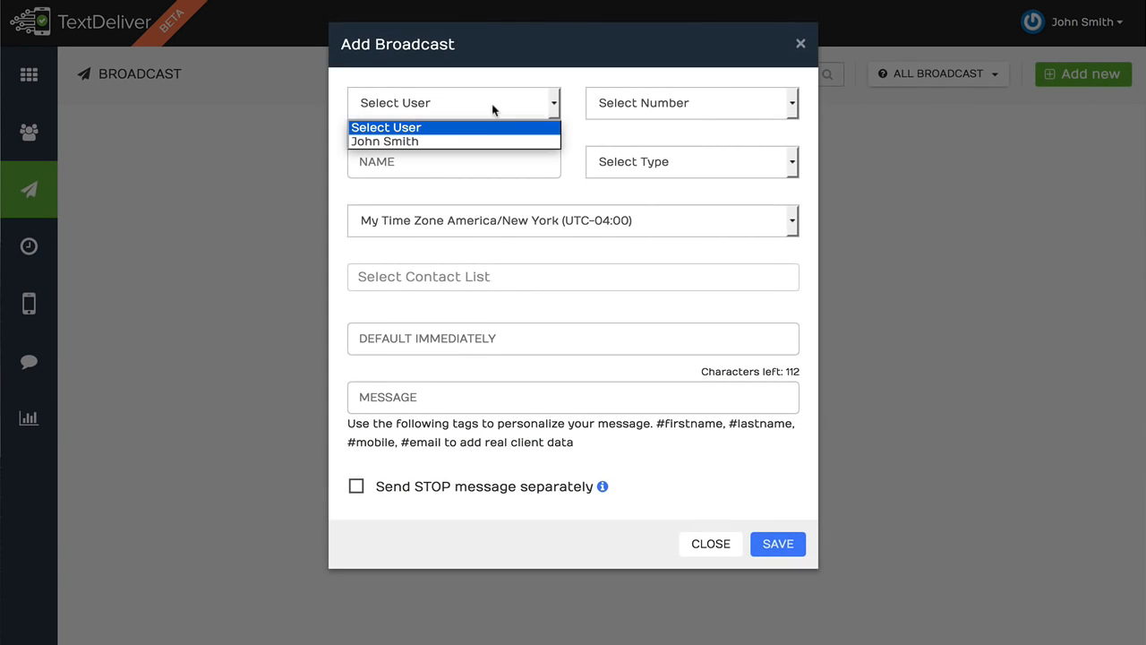
{"action": "left_click", "coordinate": [464, 141]}
Choose the twilio phone number as the broadcast's sending number
{"action": "left_click", "coordinate": [631, 111]}
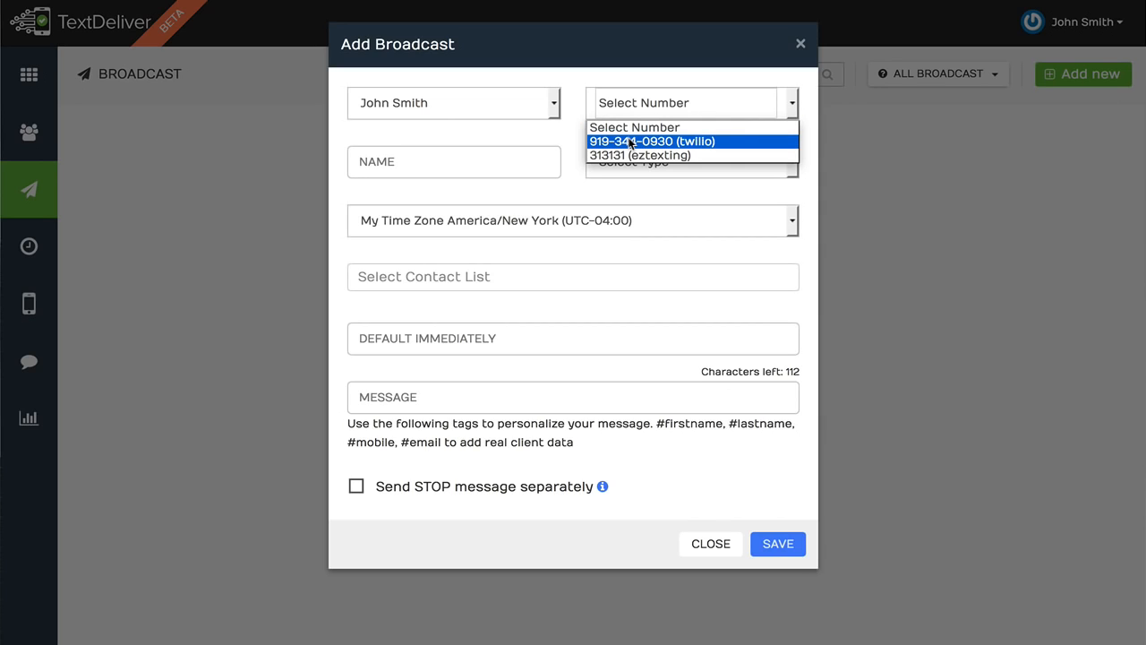
{"action": "left_click", "coordinate": [664, 84]}
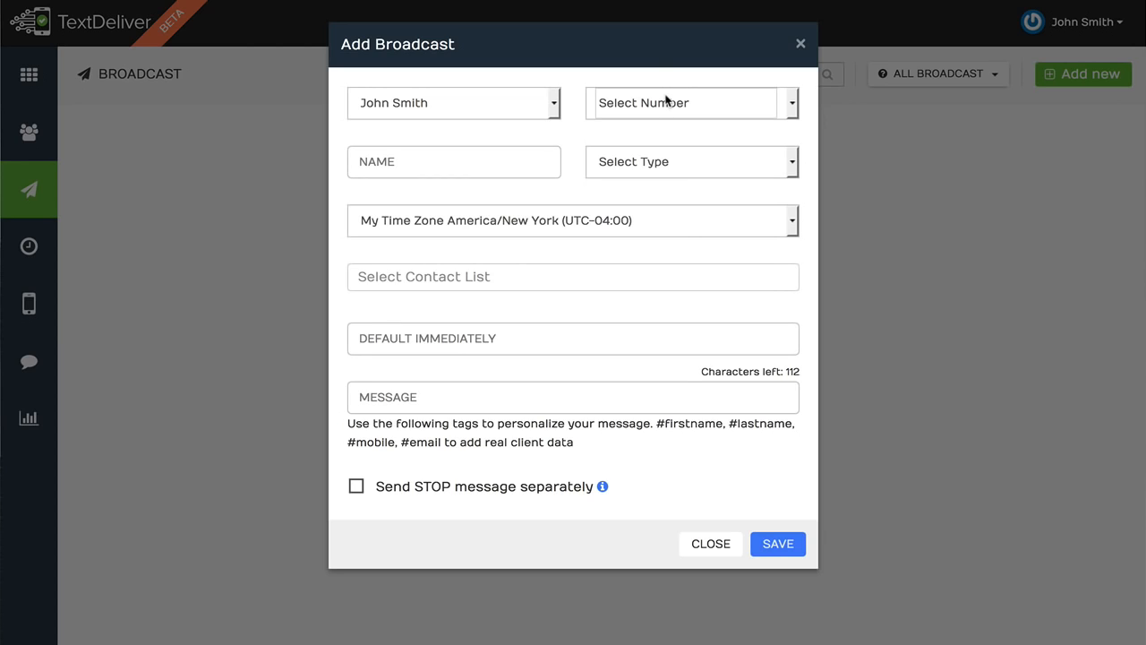
{"action": "left_click", "coordinate": [665, 100]}
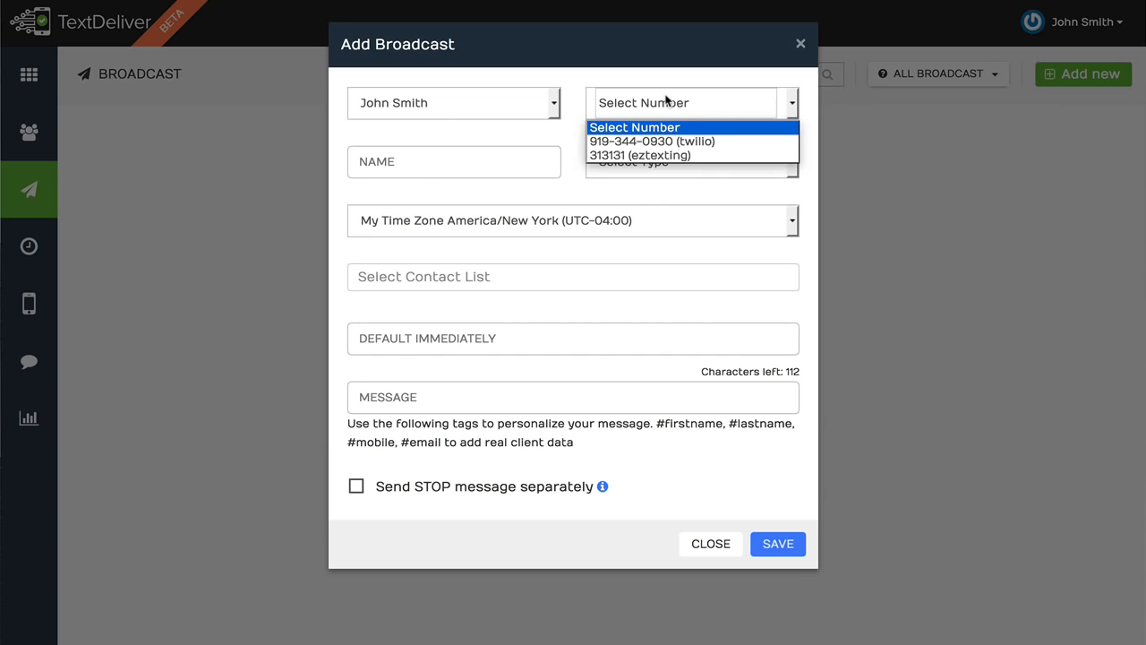
{"action": "left_click", "coordinate": [675, 141]}
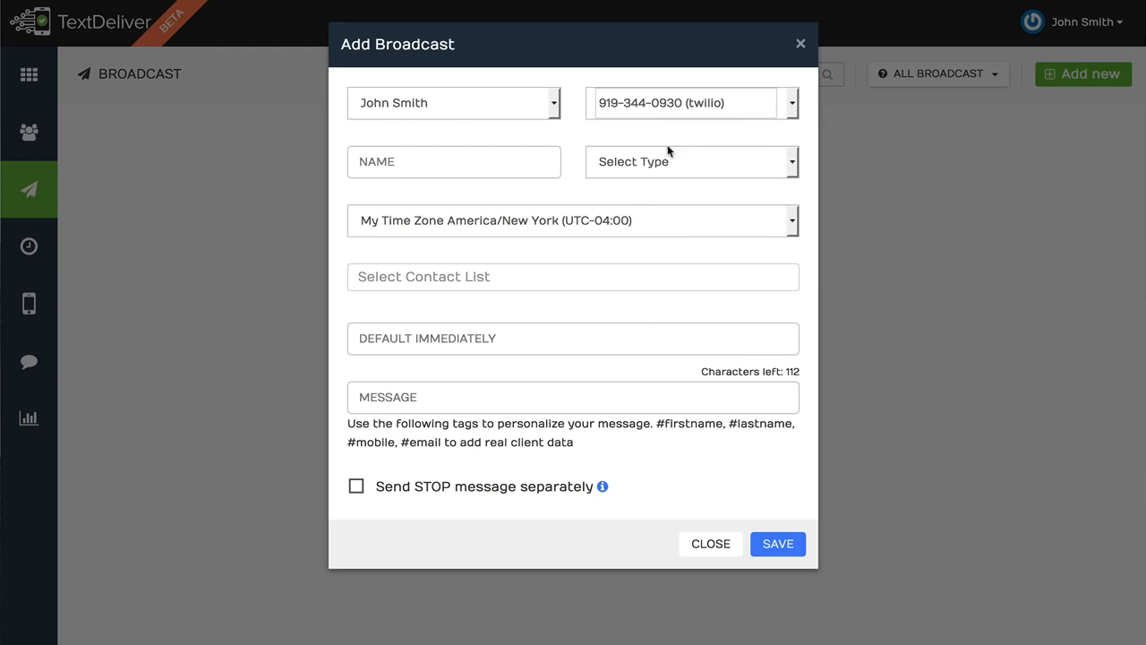
Name the broadcast Test and set its type to Text
{"action": "left_click", "coordinate": [425, 152]}
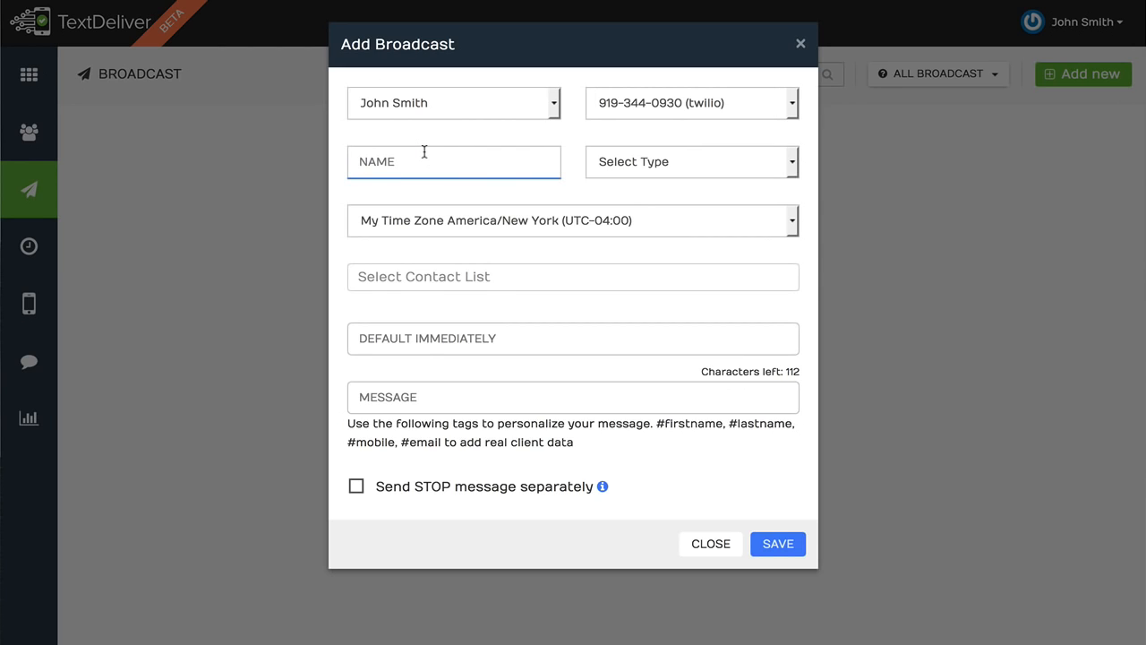
{"action": "type", "text": "Test"}
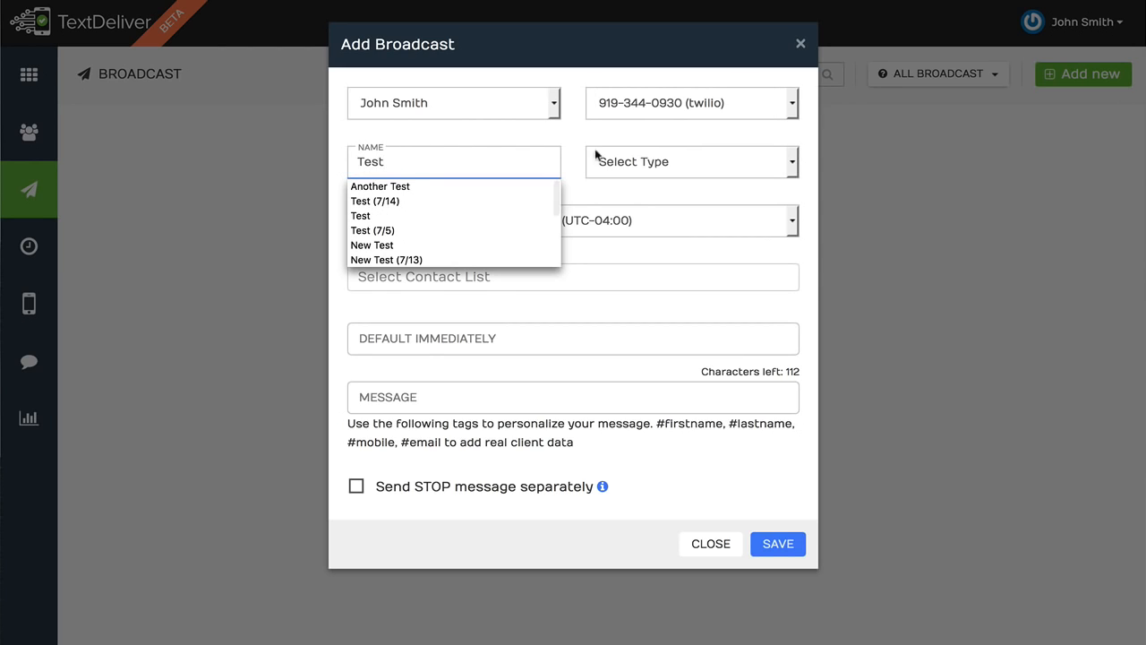
{"action": "left_click", "coordinate": [657, 165]}
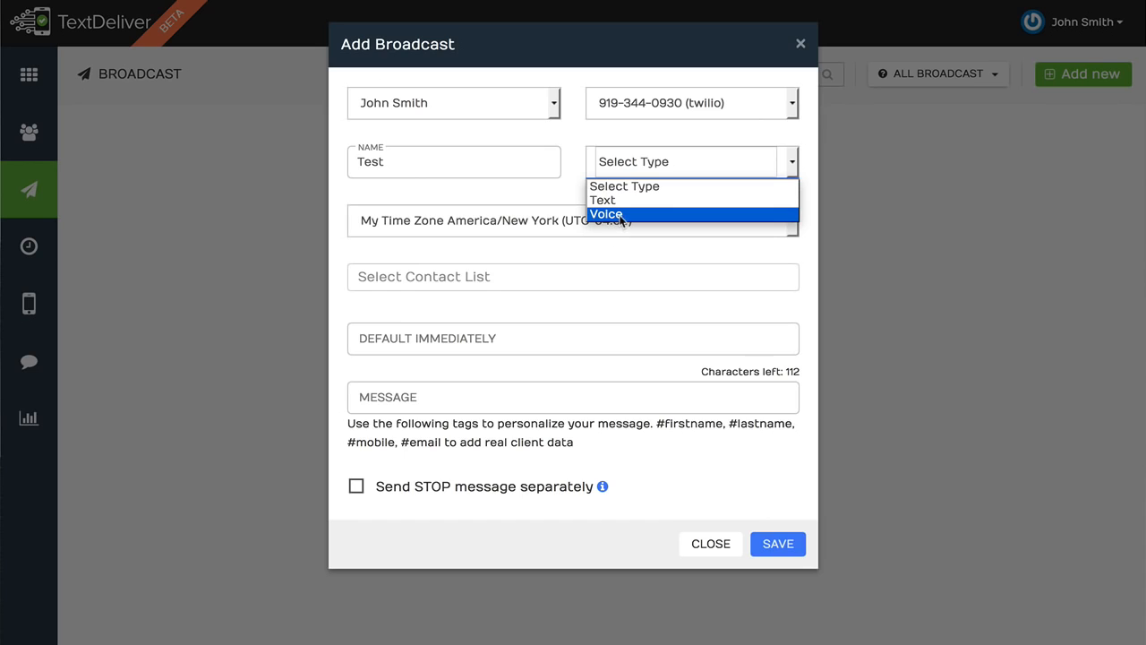
{"action": "left_click", "coordinate": [636, 159]}
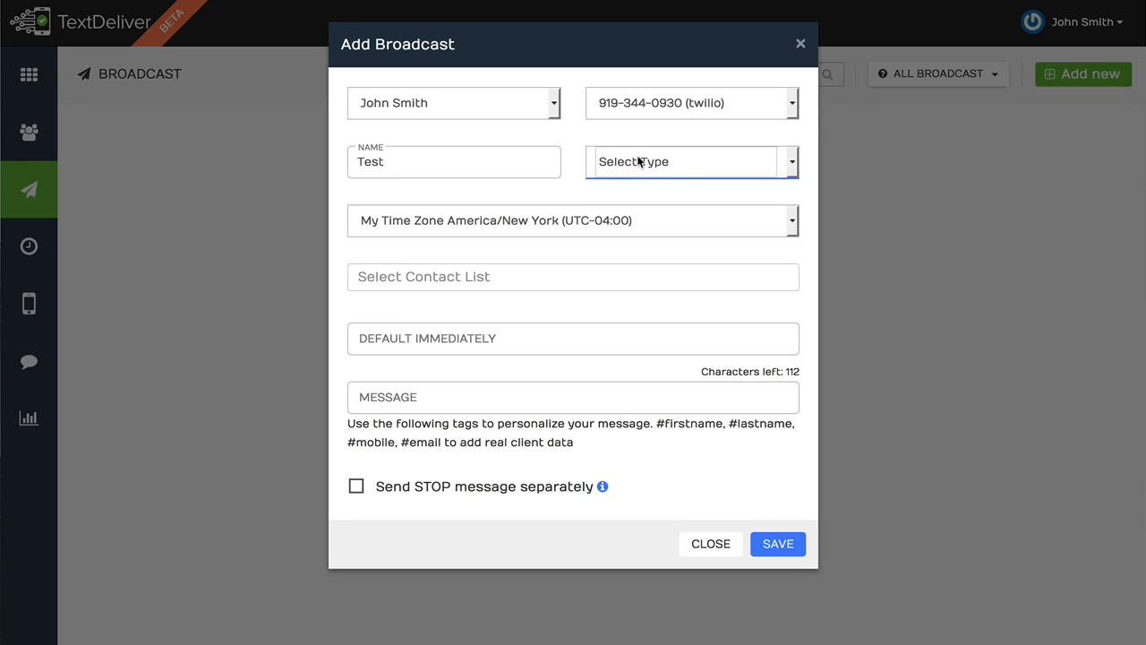
{"action": "left_click", "coordinate": [636, 161]}
{"action": "left_click", "coordinate": [637, 200]}
Set the broadcast timezone to Subscribers Timezone and the contact list to Webinar Ignition
{"action": "left_click", "coordinate": [581, 221]}
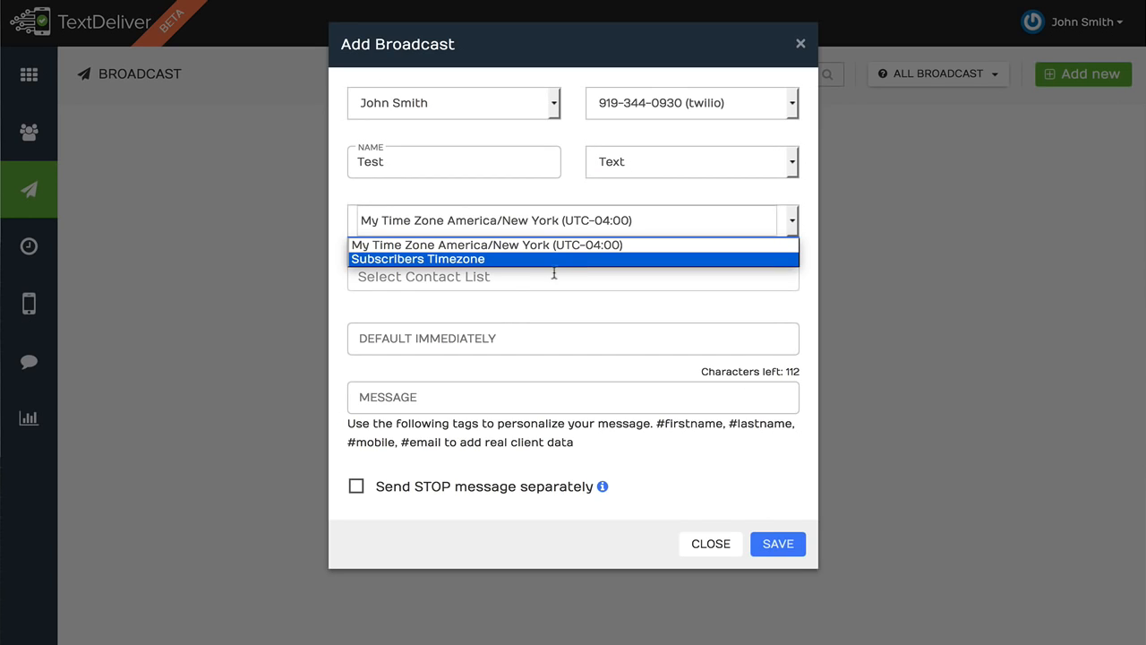
{"action": "left_click", "coordinate": [506, 260]}
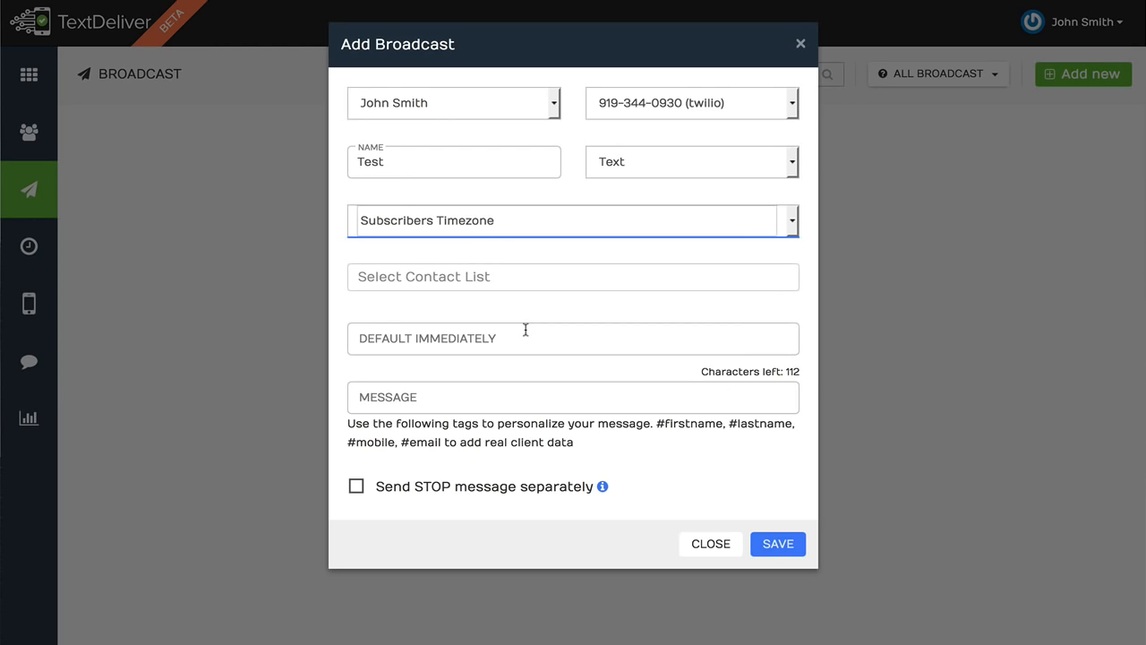
{"action": "left_click", "coordinate": [543, 284]}
{"action": "left_click", "coordinate": [533, 306]}
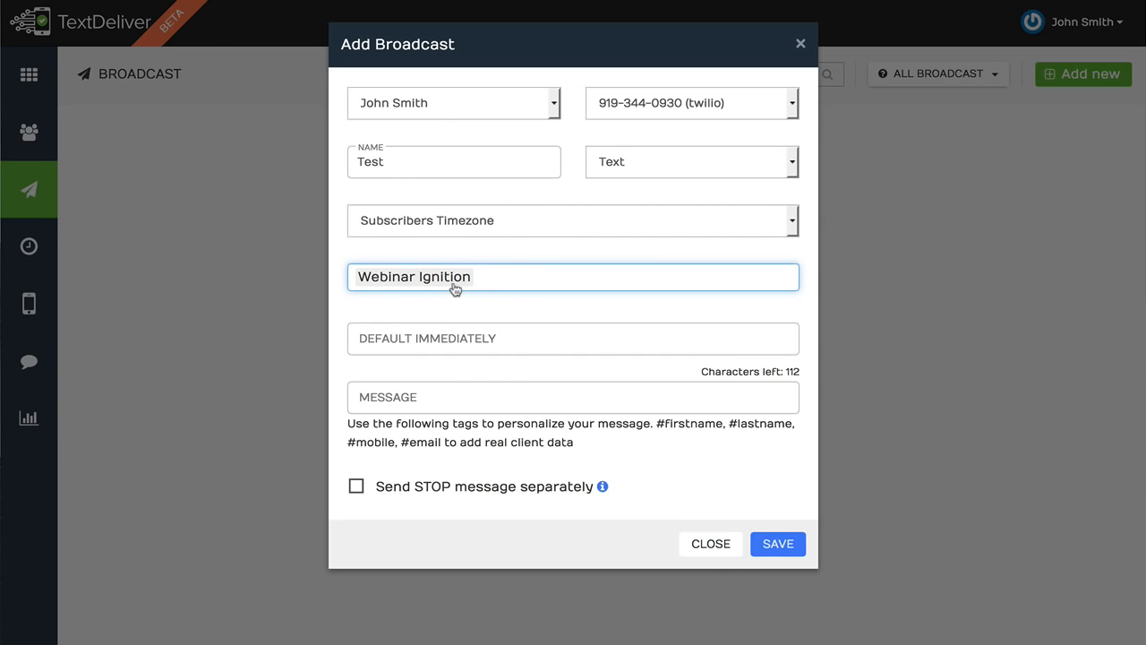
Schedule the broadcast for 2016/07/15 at 10:00 am
{"action": "left_click", "coordinate": [471, 342]}
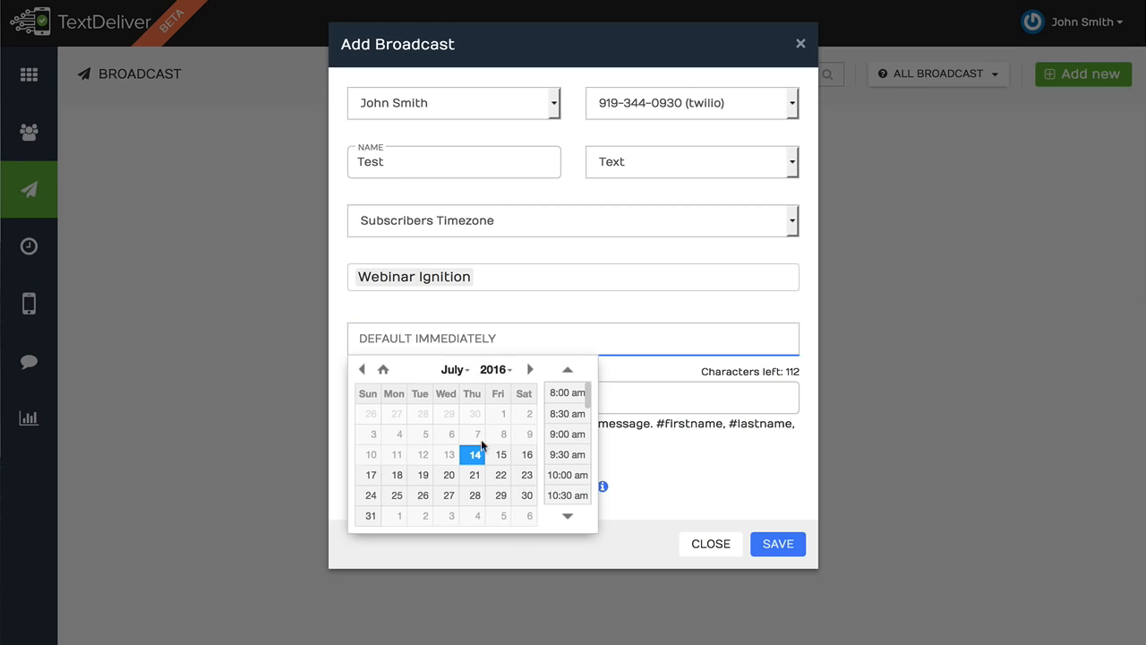
{"action": "left_click", "coordinate": [501, 454]}
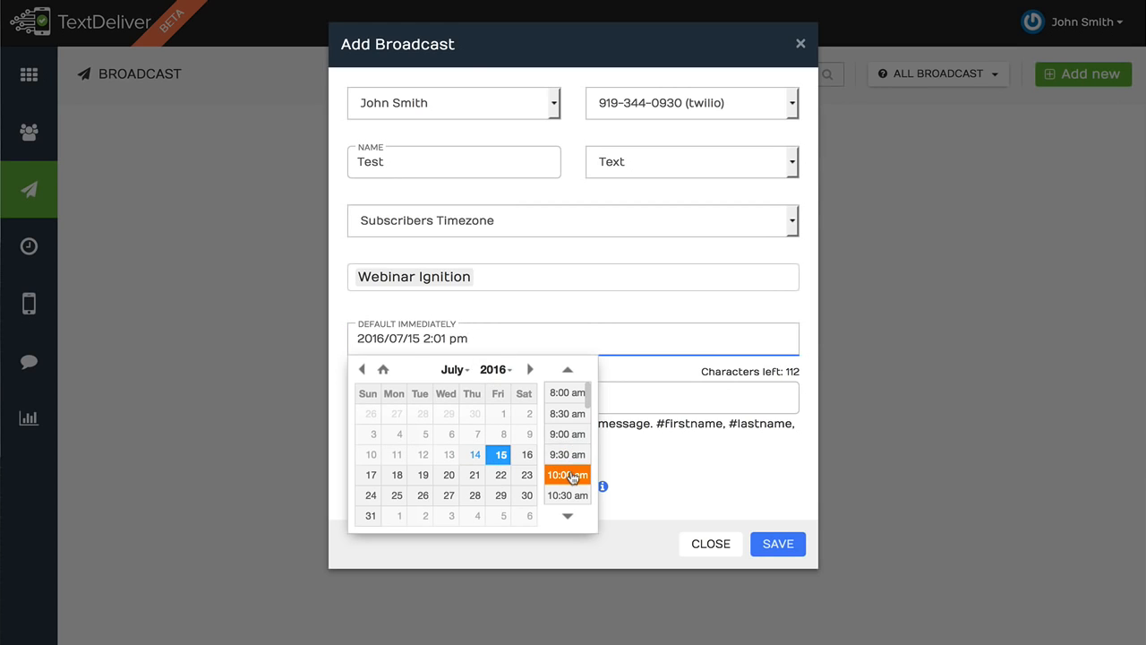
{"action": "left_click", "coordinate": [567, 474]}
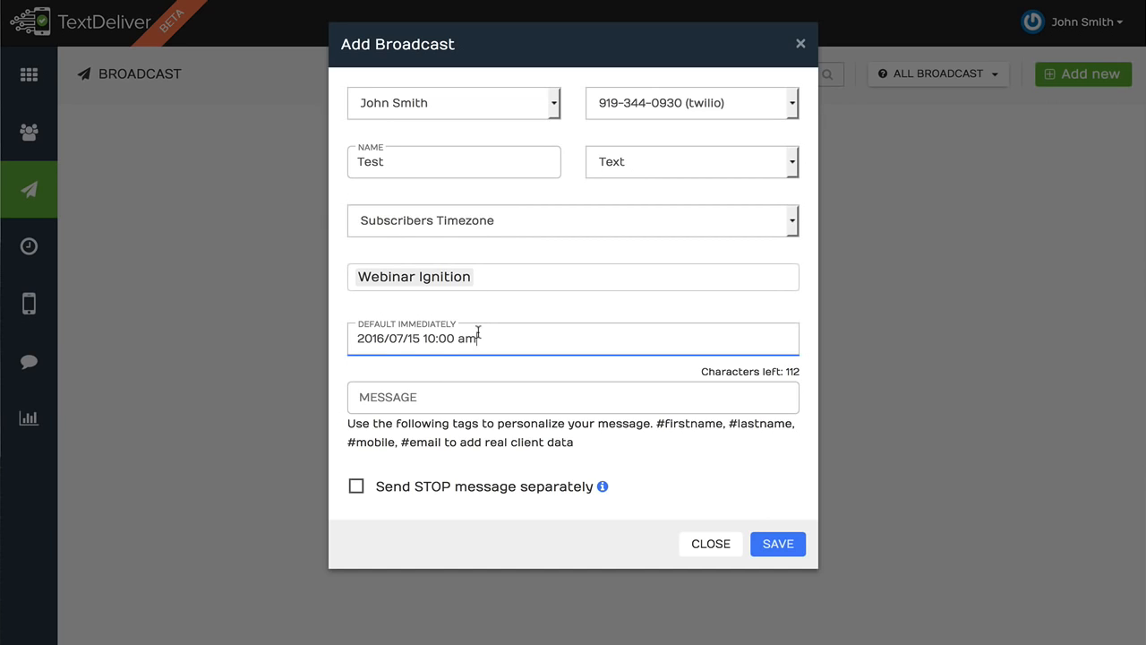
{"action": "left_click", "coordinate": [473, 397]}
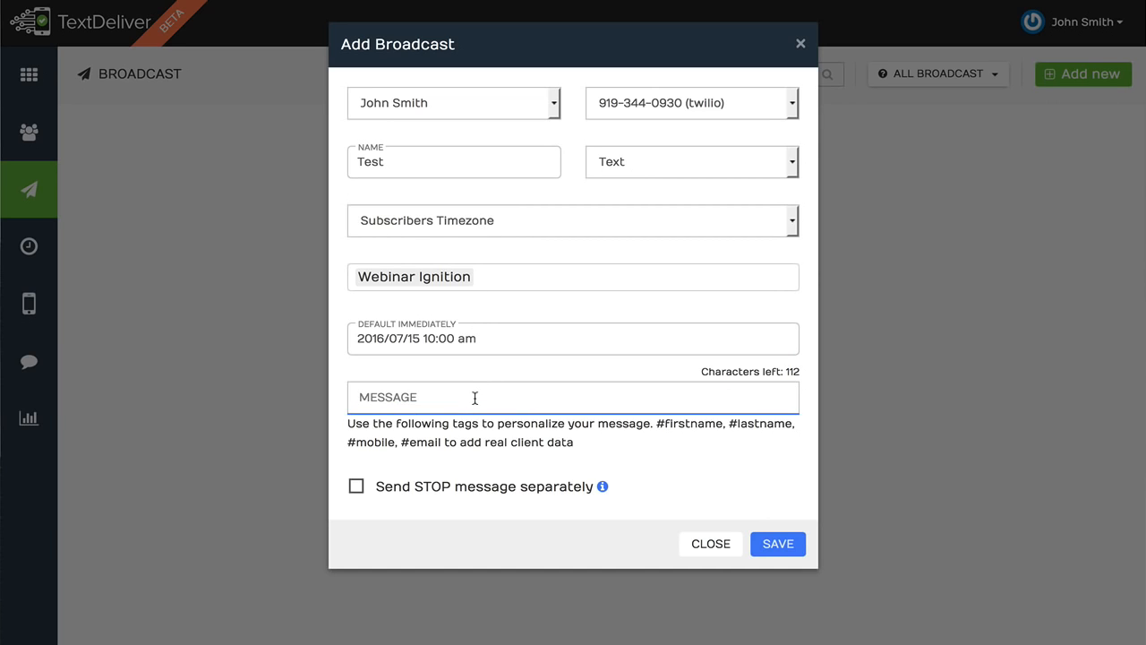
{"action": "left_click_drag", "start_coordinate": [656, 423], "coordinate": [721, 422]}
{"action": "key", "text": "ctrl+c"}
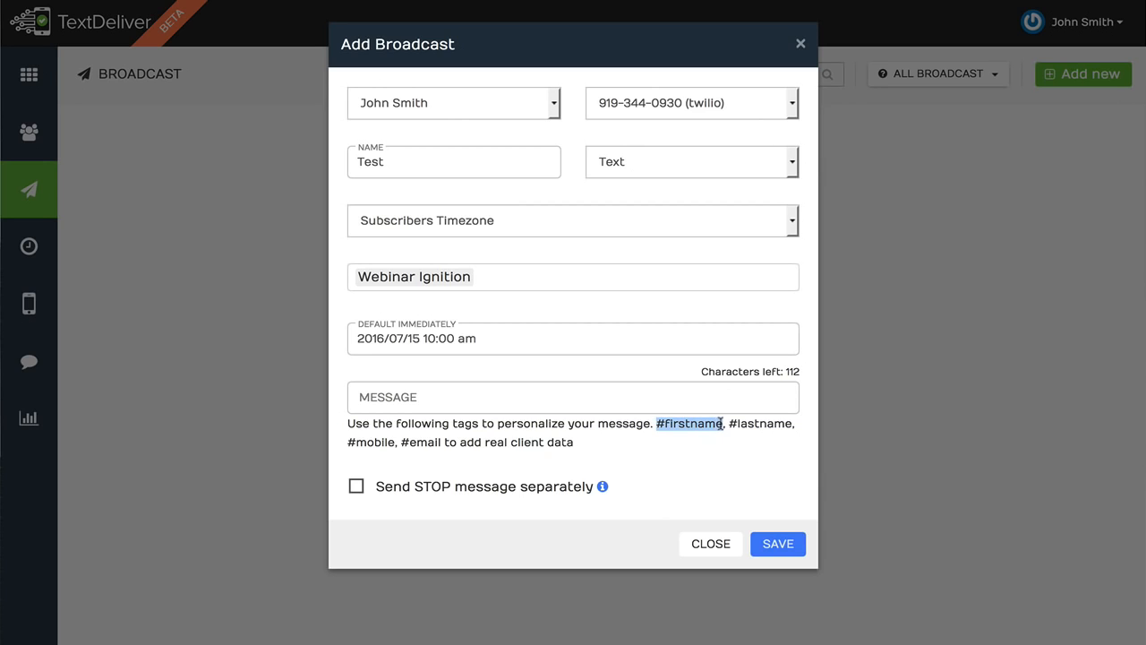
{"action": "left_click", "coordinate": [498, 397]}
{"action": "key", "text": "ctrl+v"}
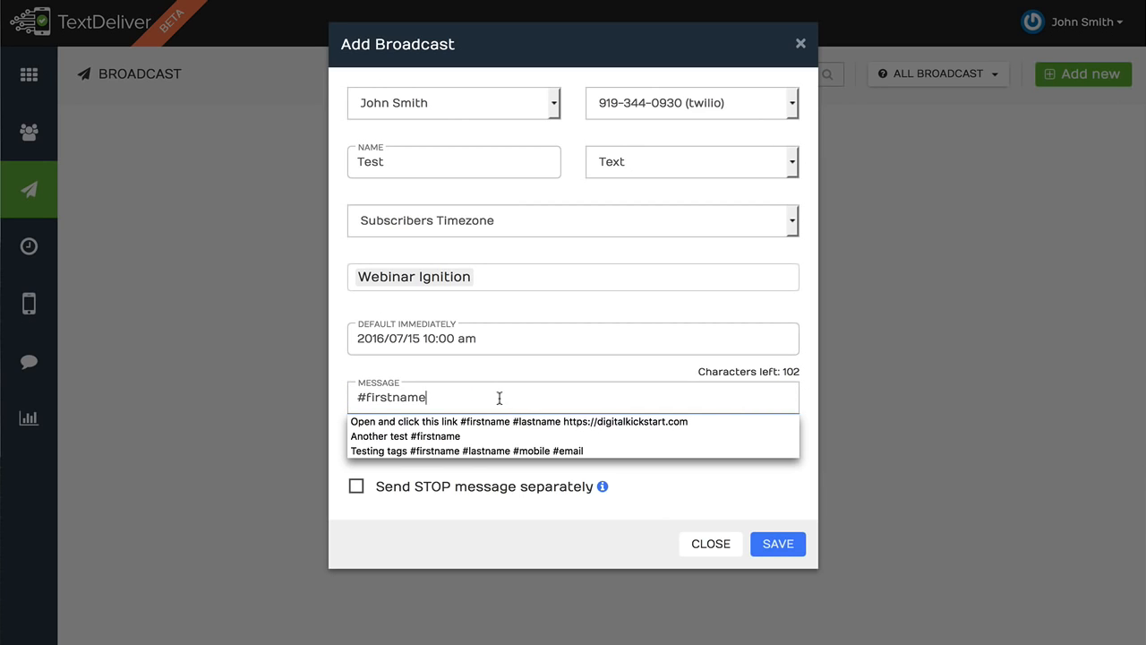
{"action": "type", "text": "che"}
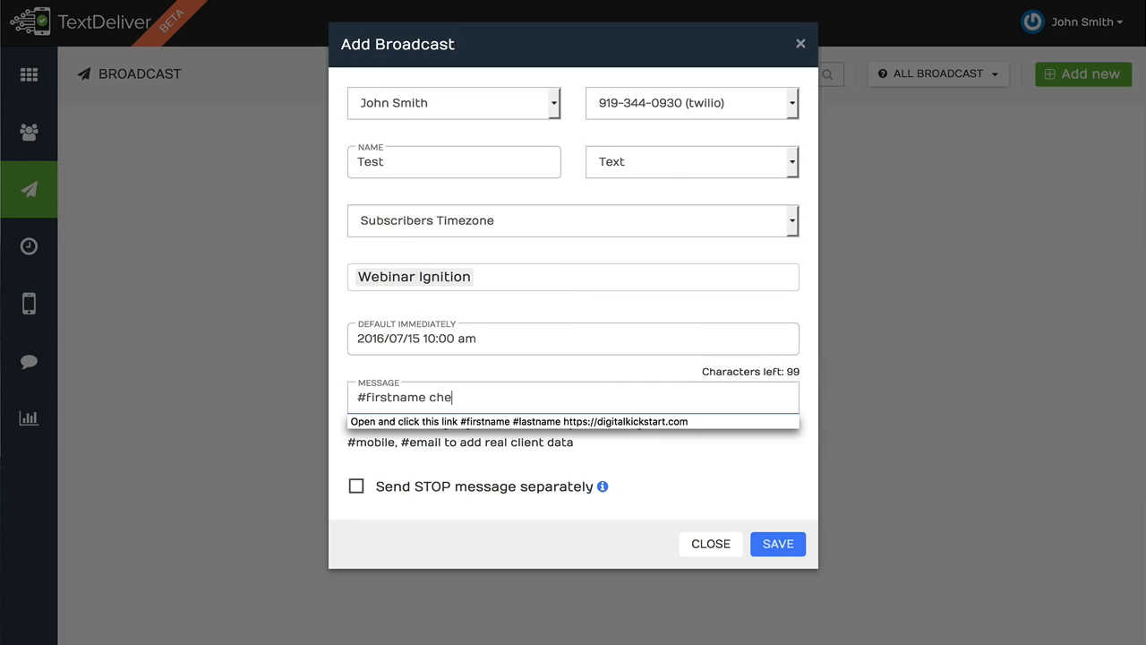
{"action": "type", "text": "ck out this liv"}
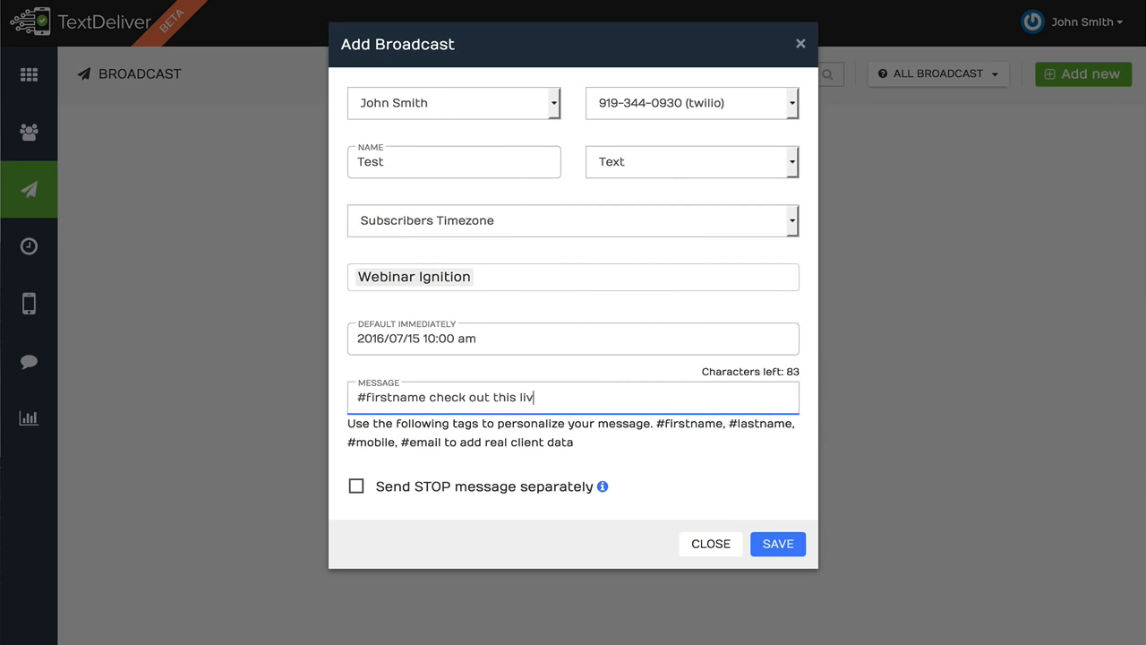
{"action": "type", "text": "e training h"}
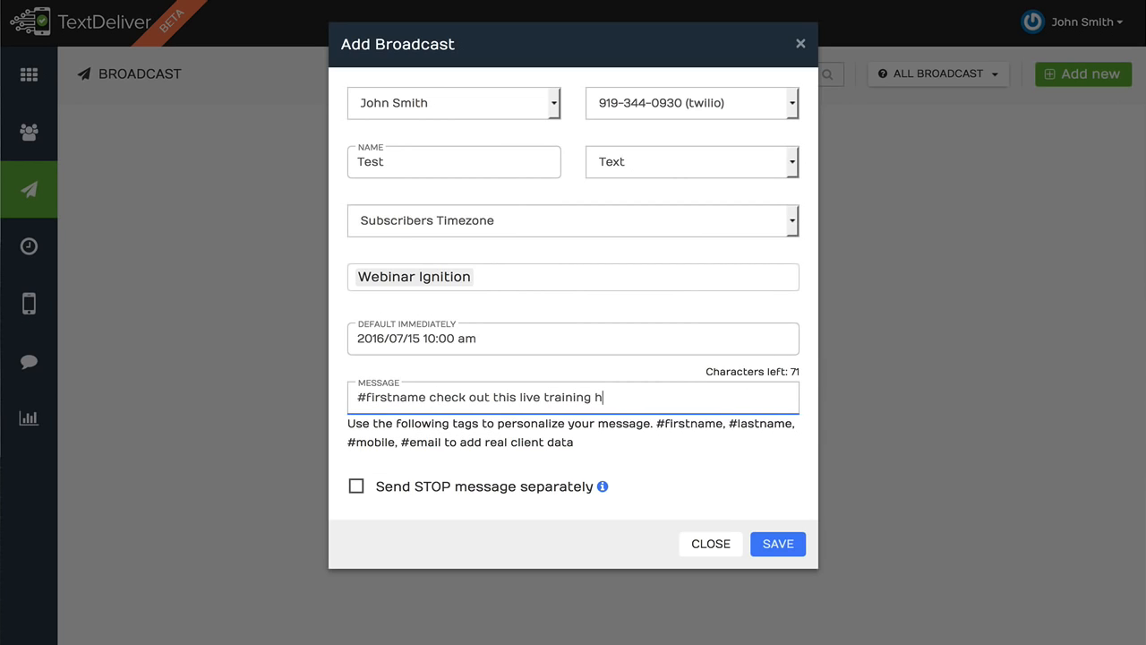
{"action": "type", "text": "ttp://"}
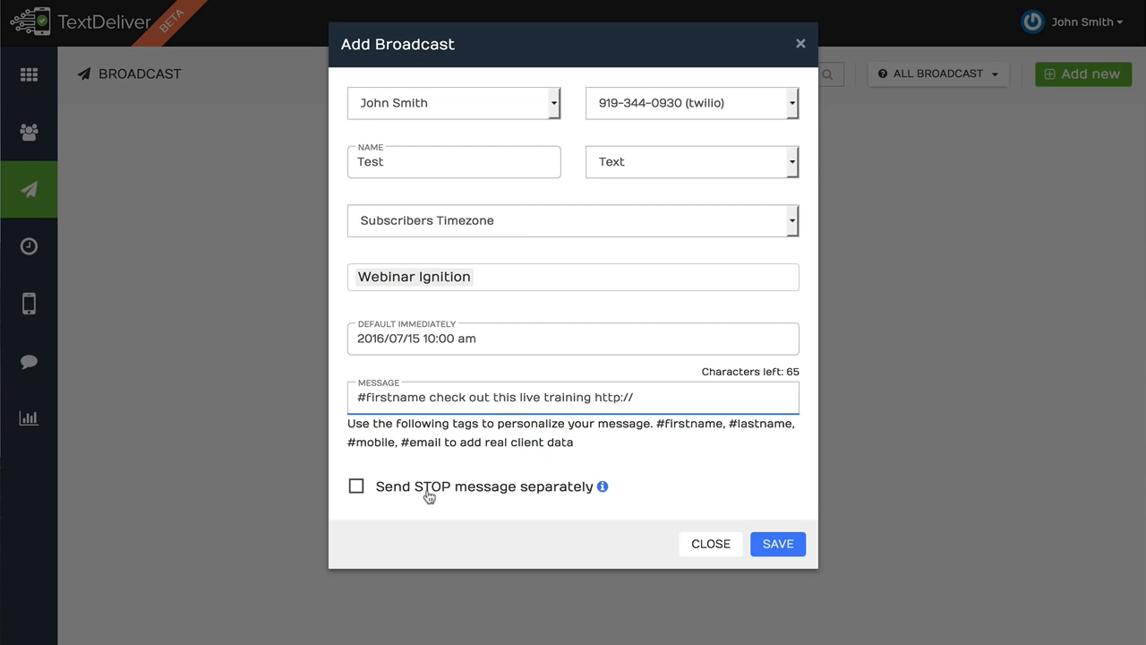
Select the message text and close the broadcast dialog without saving
{"action": "left_click_drag", "start_coordinate": [652, 400], "coordinate": [340, 398]}
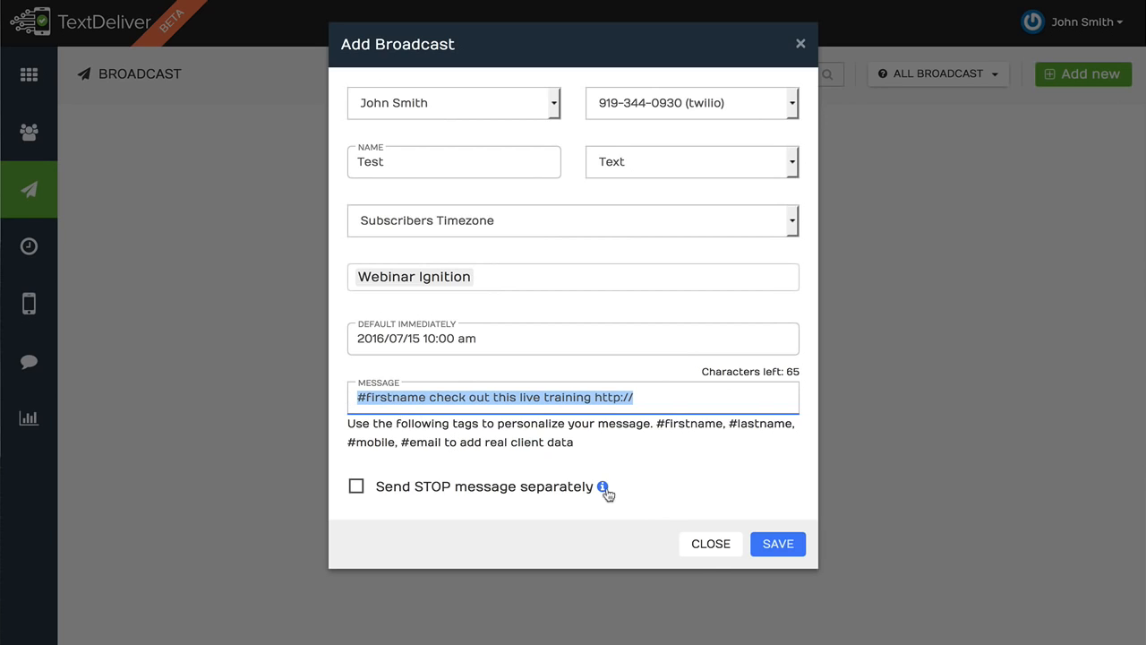
{"action": "left_click", "coordinate": [711, 549]}
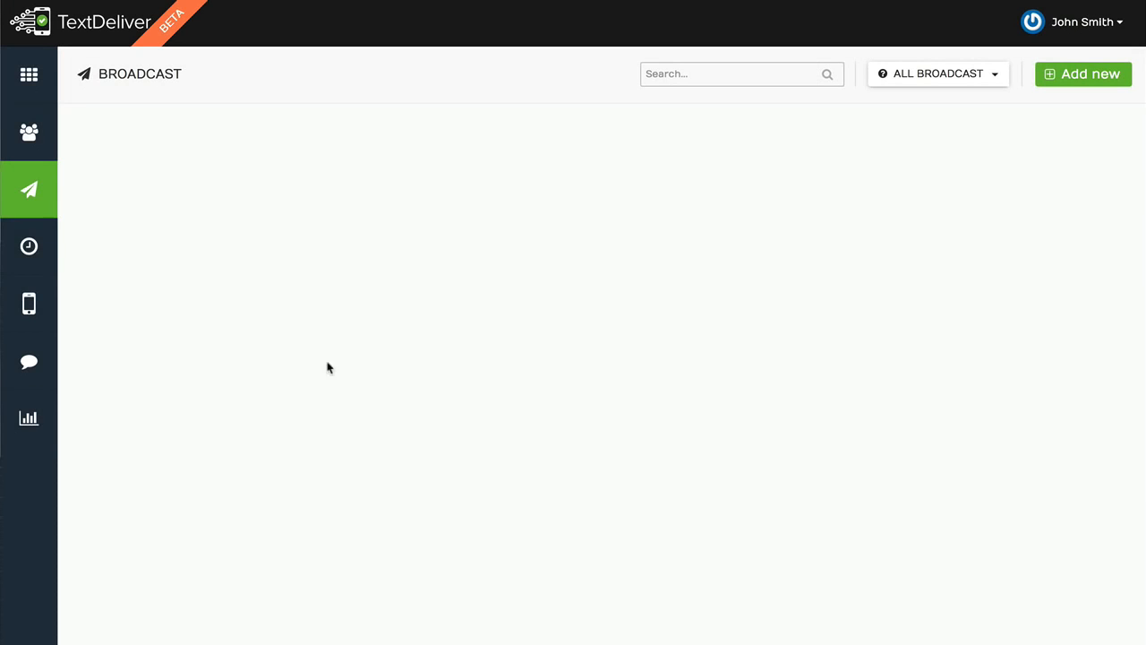
Open the Webinar Ignition - Optin Sequence from the sequence lists
{"action": "left_click", "coordinate": [32, 256]}
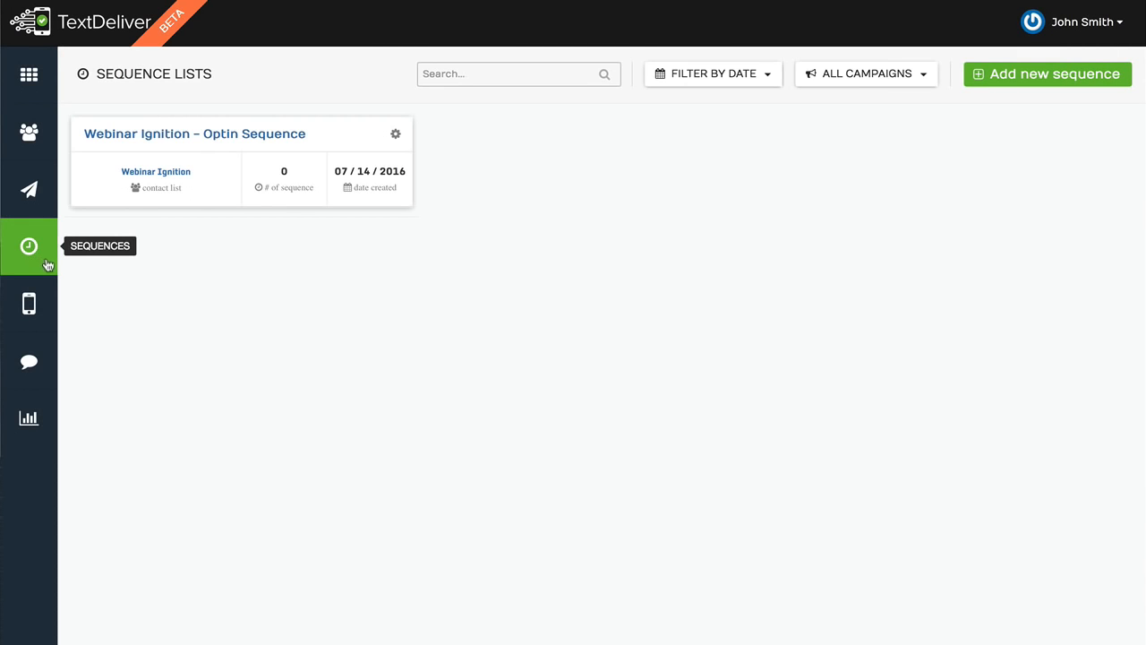
{"action": "left_click", "coordinate": [248, 134]}
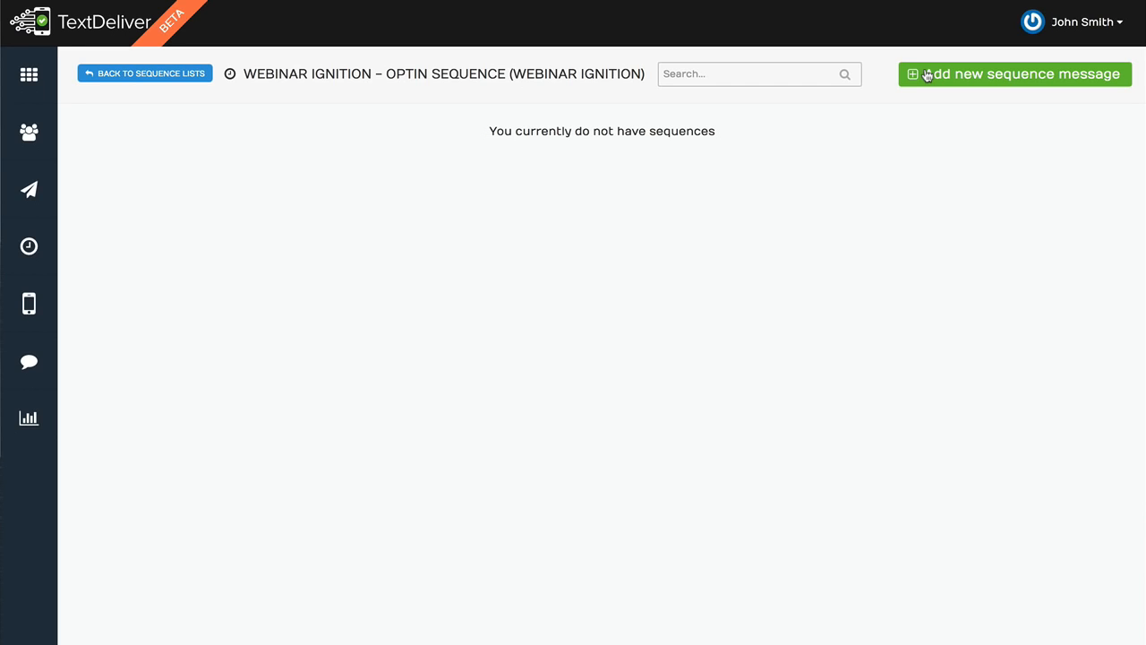
Return to the sequence lists and reopen the Webinar Ignition - Optin Sequence
{"action": "left_click", "coordinate": [166, 75]}
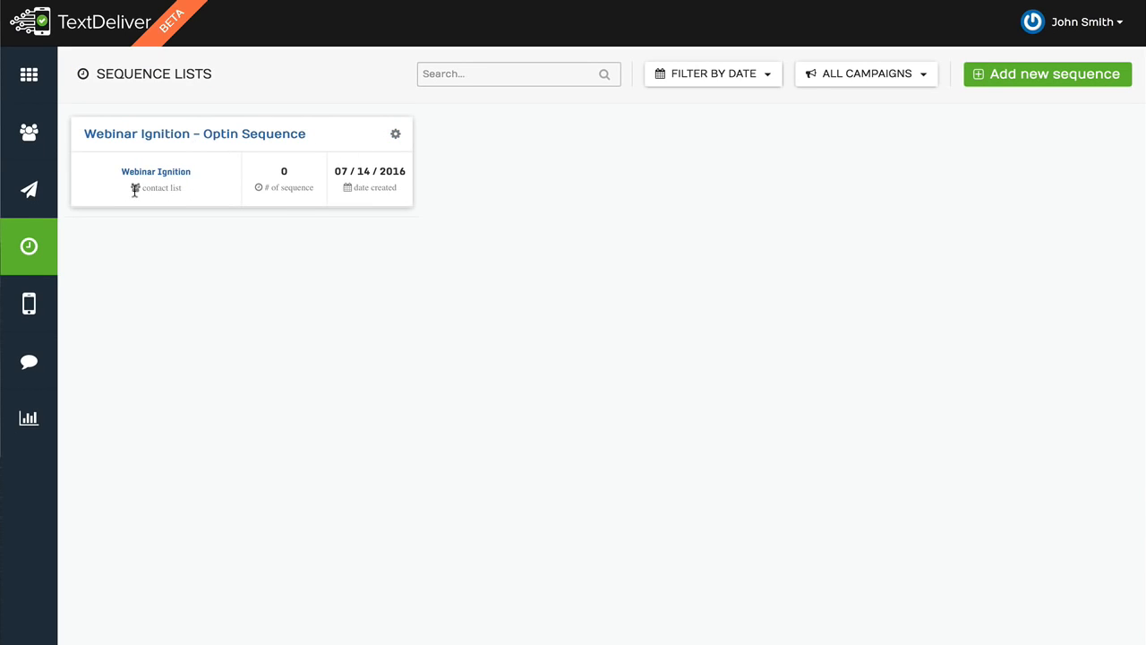
{"action": "left_click_drag", "start_coordinate": [188, 192], "coordinate": [142, 191]}
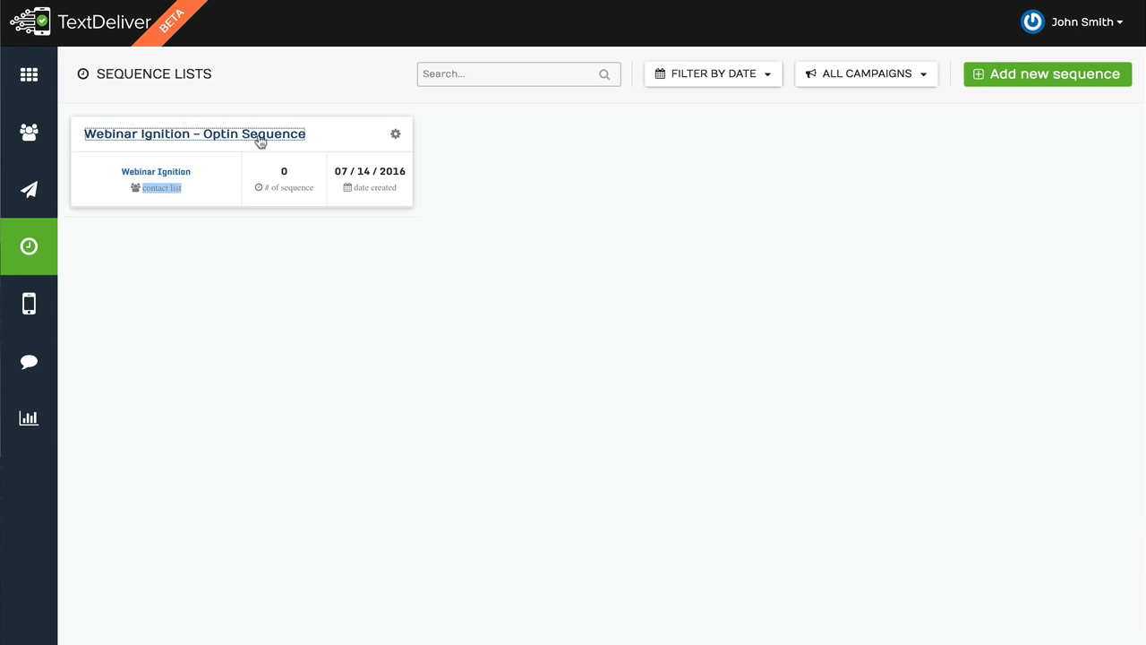
{"action": "left_click", "coordinate": [258, 140]}
Add a sequence message sent 1 day after the first place at 10:00 AM, starting with the #firstname tag
{"action": "left_click", "coordinate": [1003, 87]}
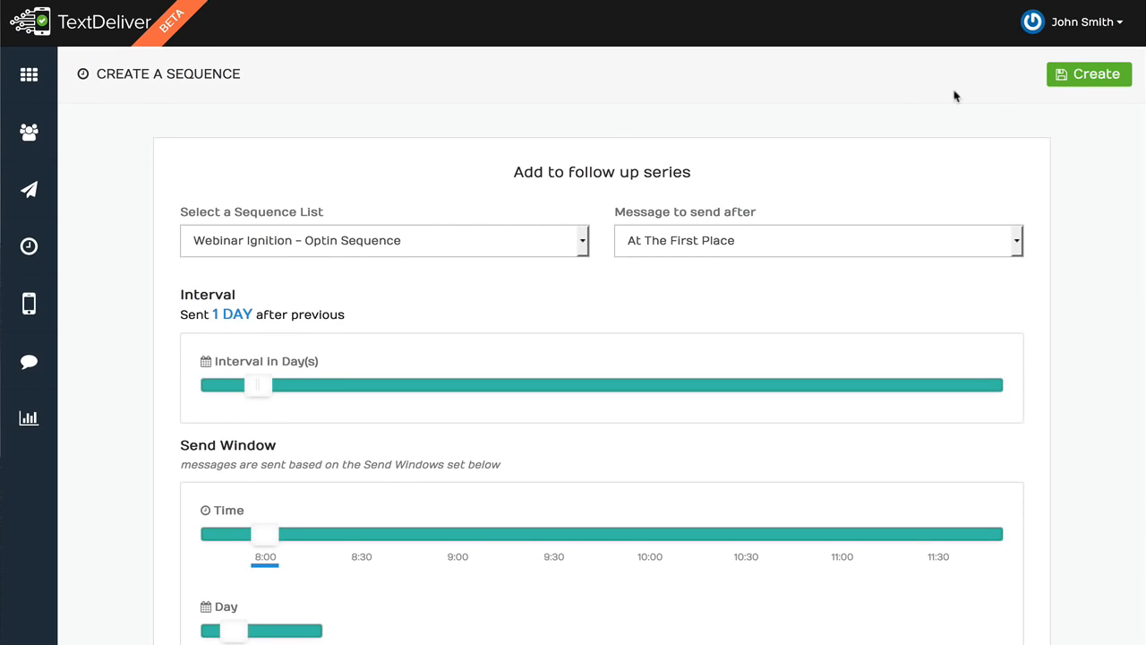
{"action": "left_click", "coordinate": [726, 251]}
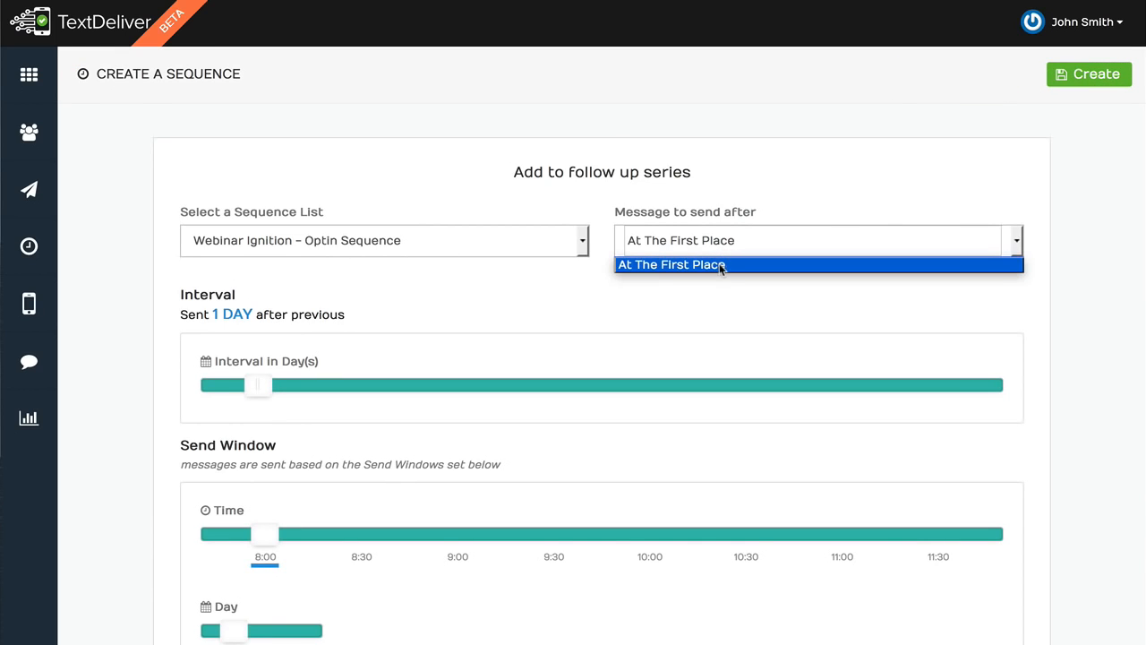
{"action": "left_click", "coordinate": [723, 265]}
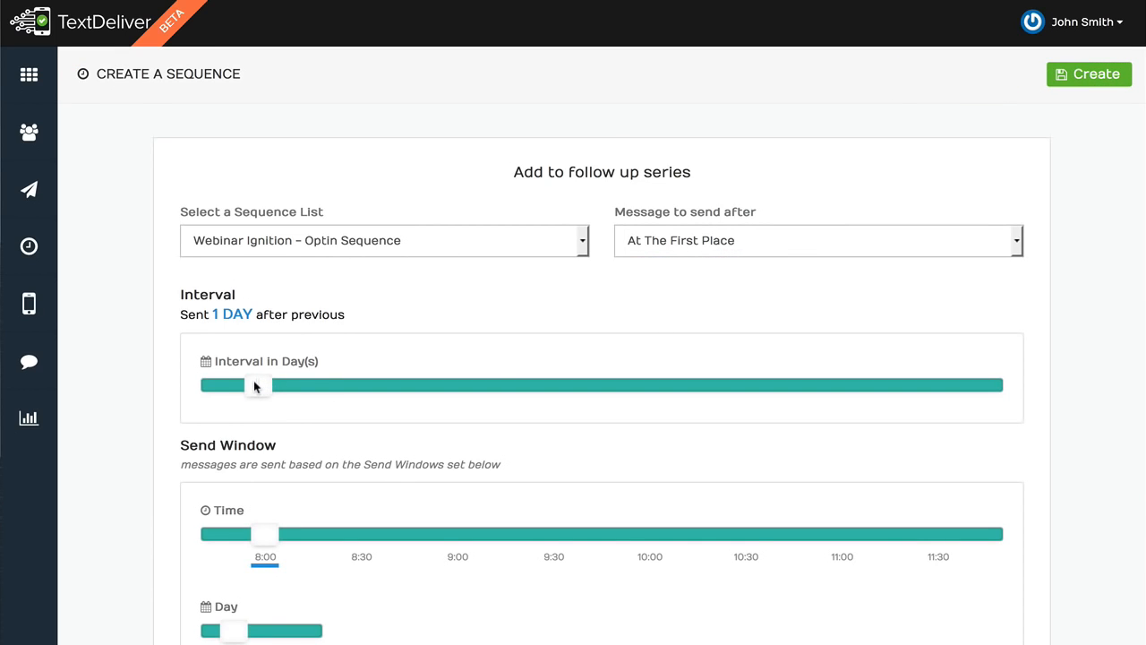
{"action": "scroll", "coordinate": [256, 387], "scroll_direction": "down", "scroll_amount": 2}
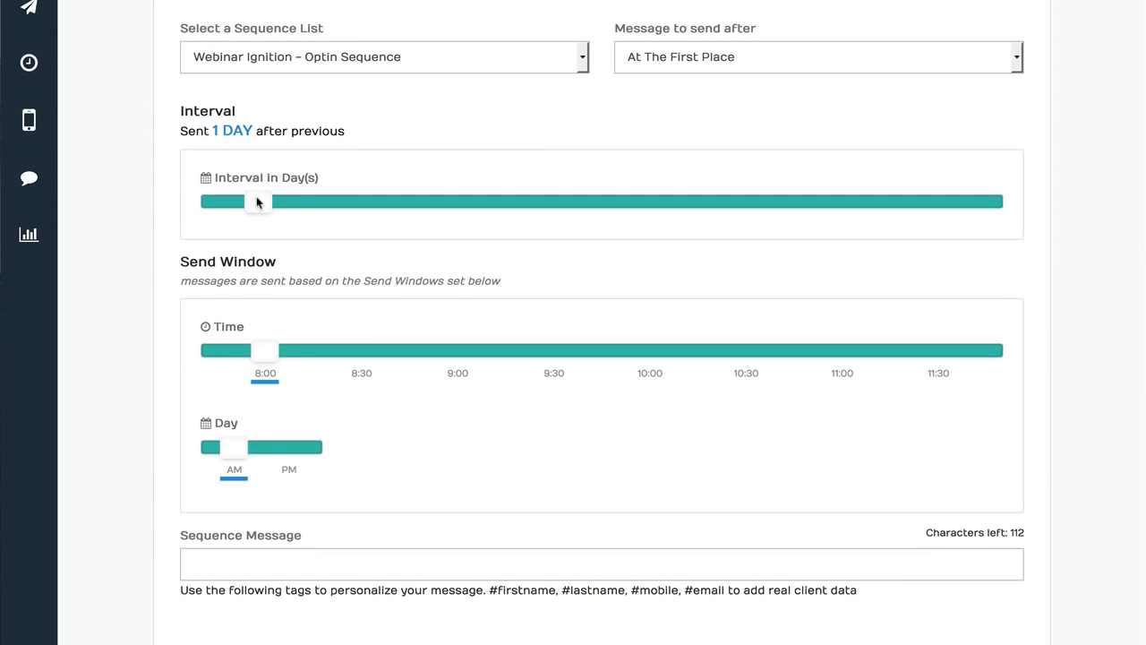
{"action": "left_click_drag", "start_coordinate": [265, 350], "coordinate": [641, 368]}
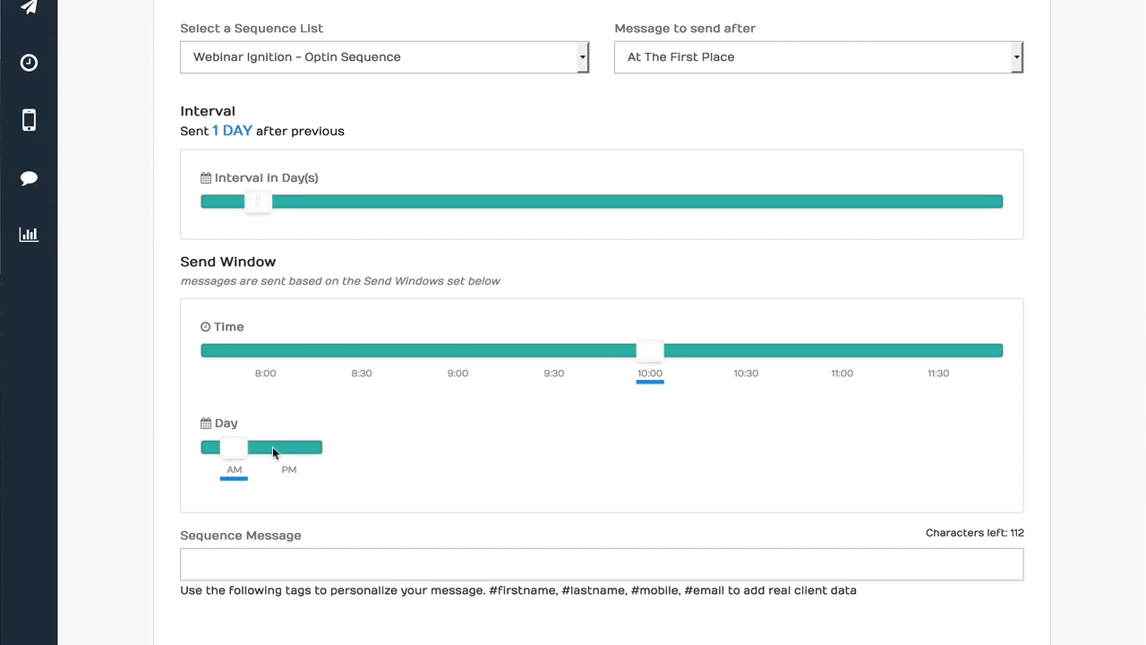
{"action": "left_click", "coordinate": [266, 562]}
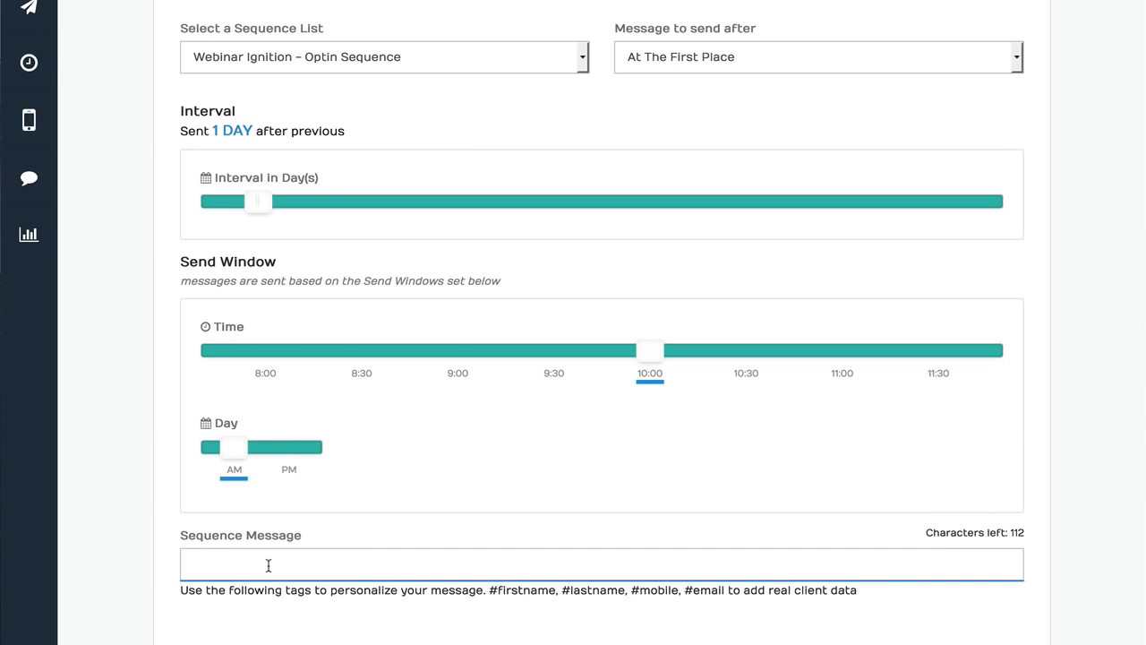
{"action": "type", "text": "#f"}
{"action": "key", "text": "Tab"}
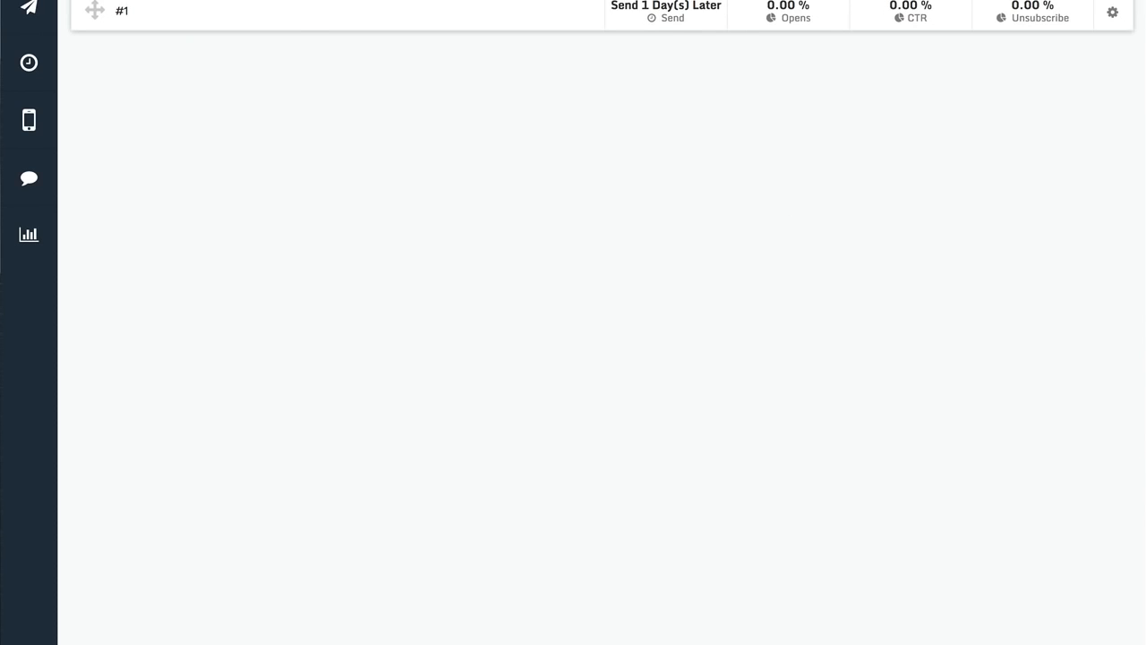
Add a second sequence message after #0, sent 3 days later at 9:00 AM, with the text '#2'
{"action": "left_click", "coordinate": [624, 64]}
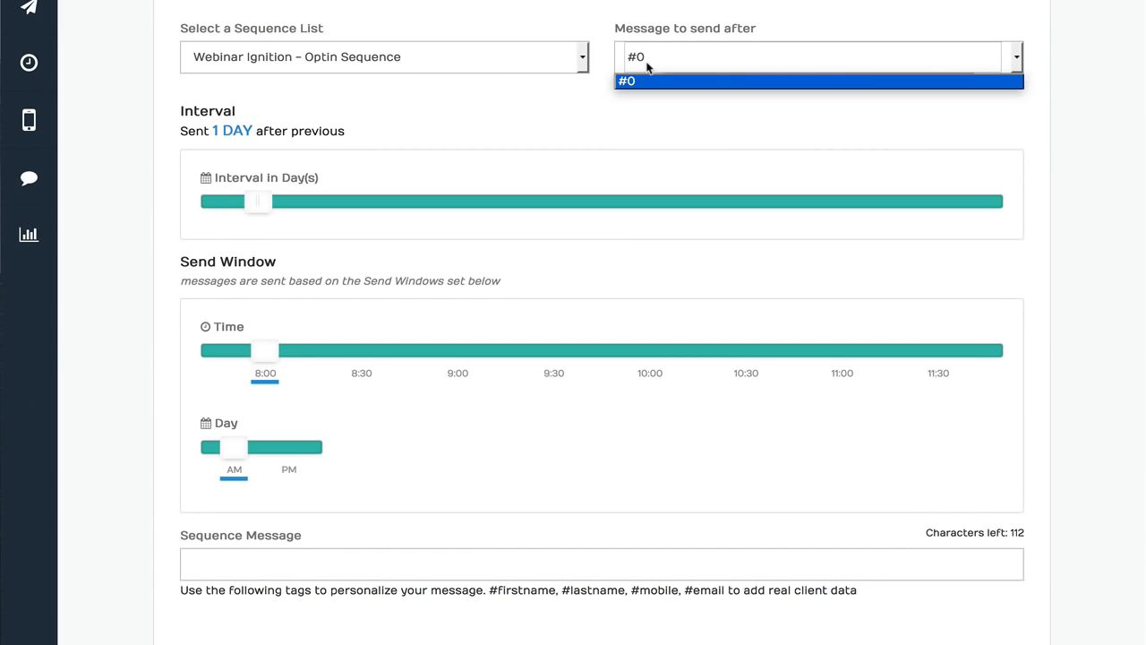
{"action": "left_click", "coordinate": [624, 79]}
{"action": "left_click_drag", "start_coordinate": [259, 201], "coordinate": [318, 211]}
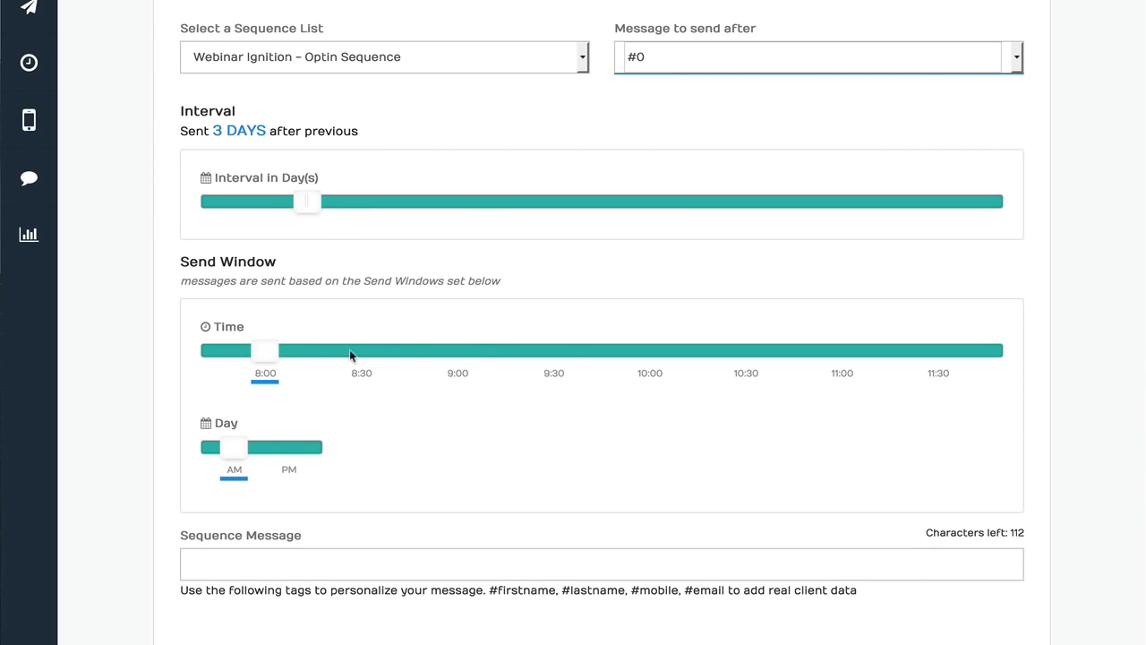
{"action": "left_click_drag", "start_coordinate": [350, 353], "coordinate": [472, 362]}
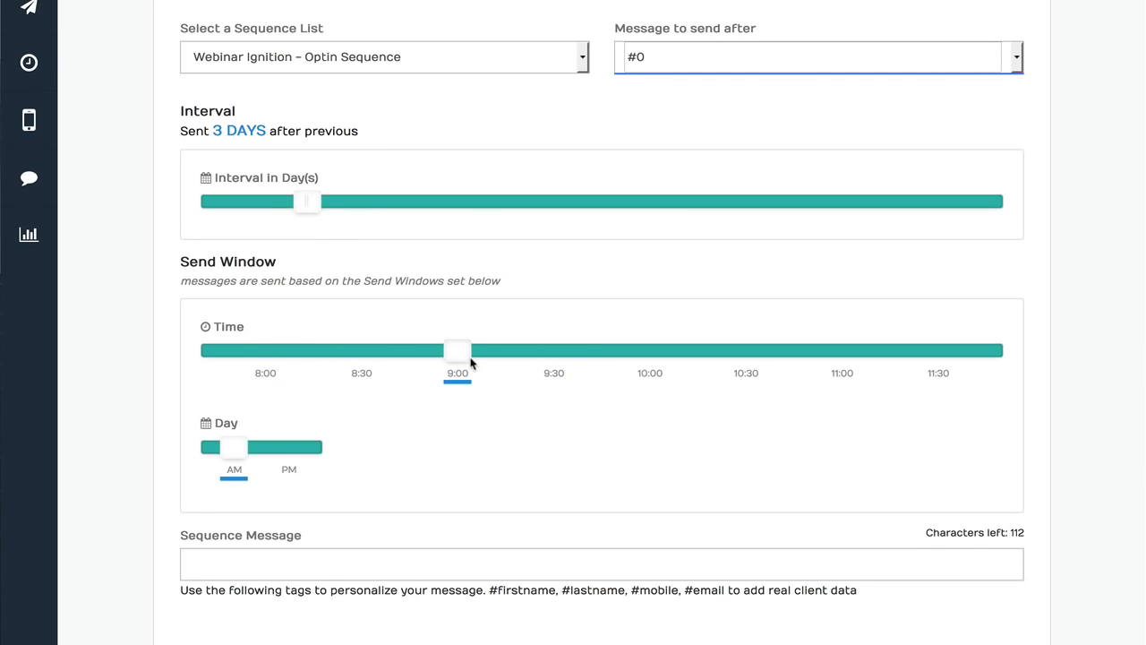
{"action": "left_click", "coordinate": [325, 562]}
{"action": "type", "text": "#2"}
{"action": "left_click", "coordinate": [369, 642]}
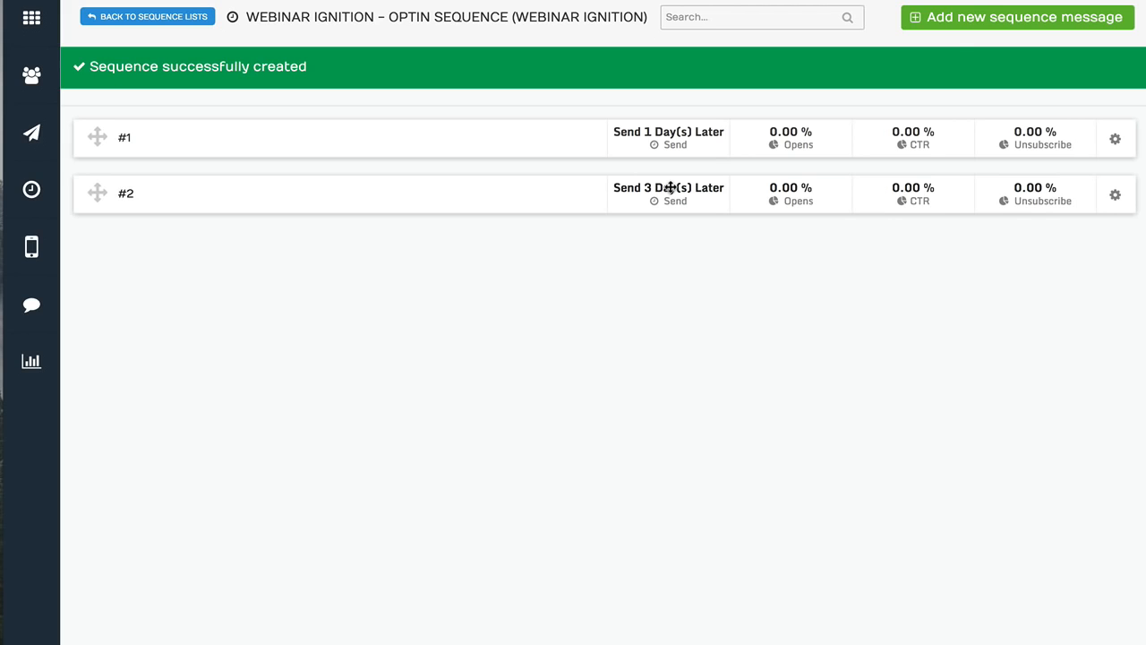
Open the Integrations page from the account menu and inspect the connected service icons
{"action": "left_click", "coordinate": [1082, 1]}
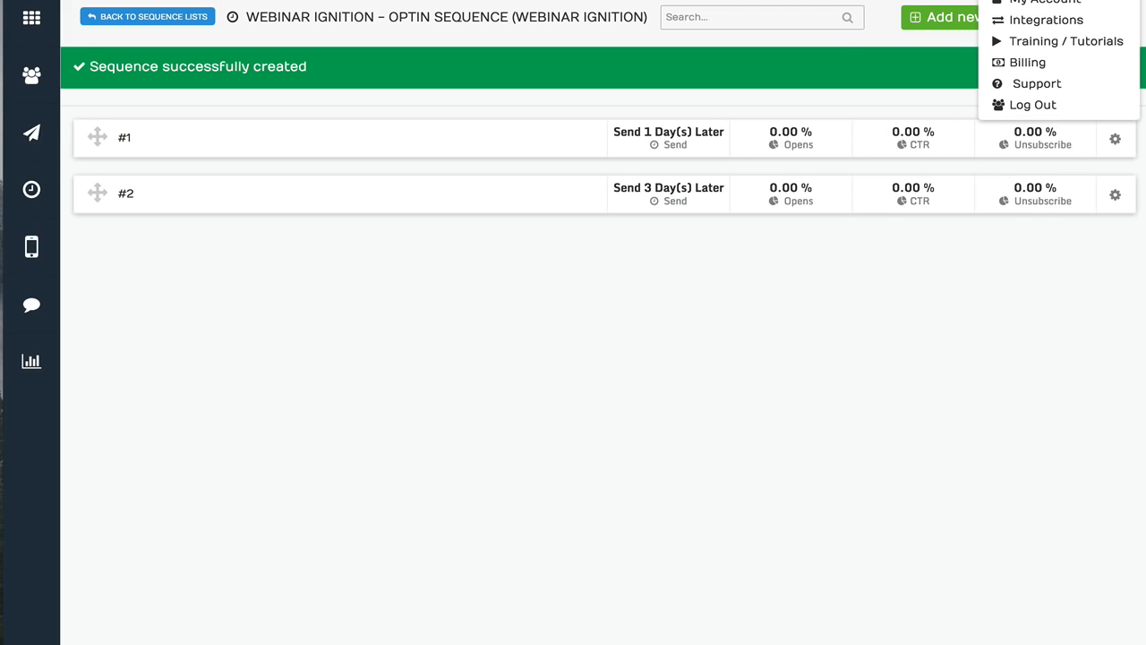
{"action": "left_click", "coordinate": [1075, 21]}
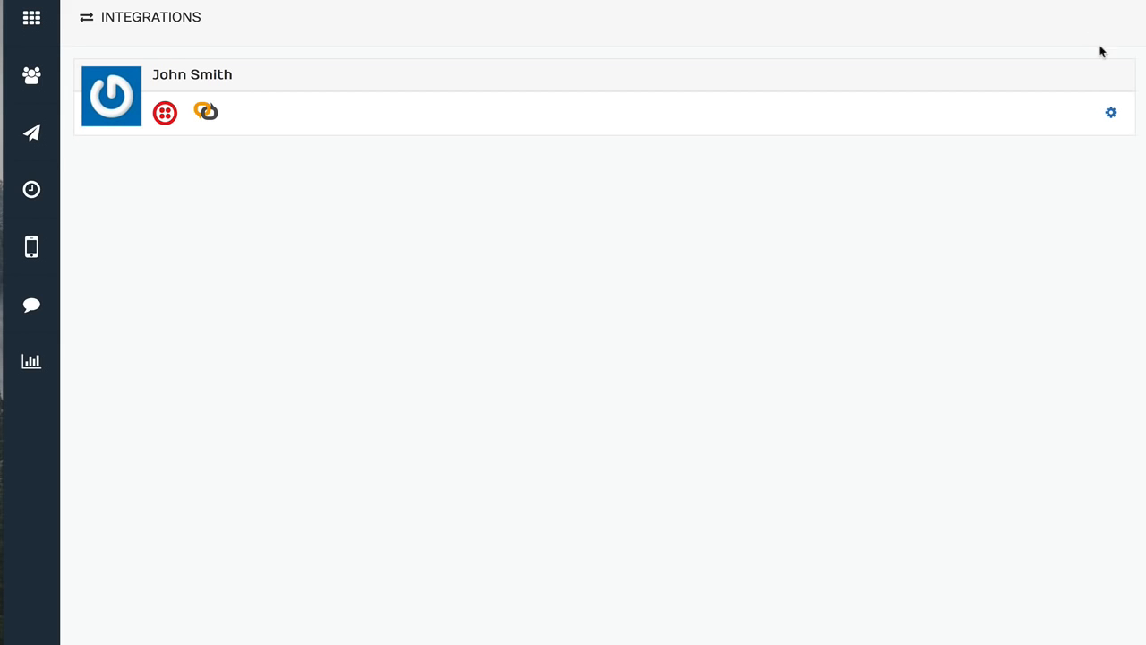
{"action": "left_click", "coordinate": [1112, 115]}
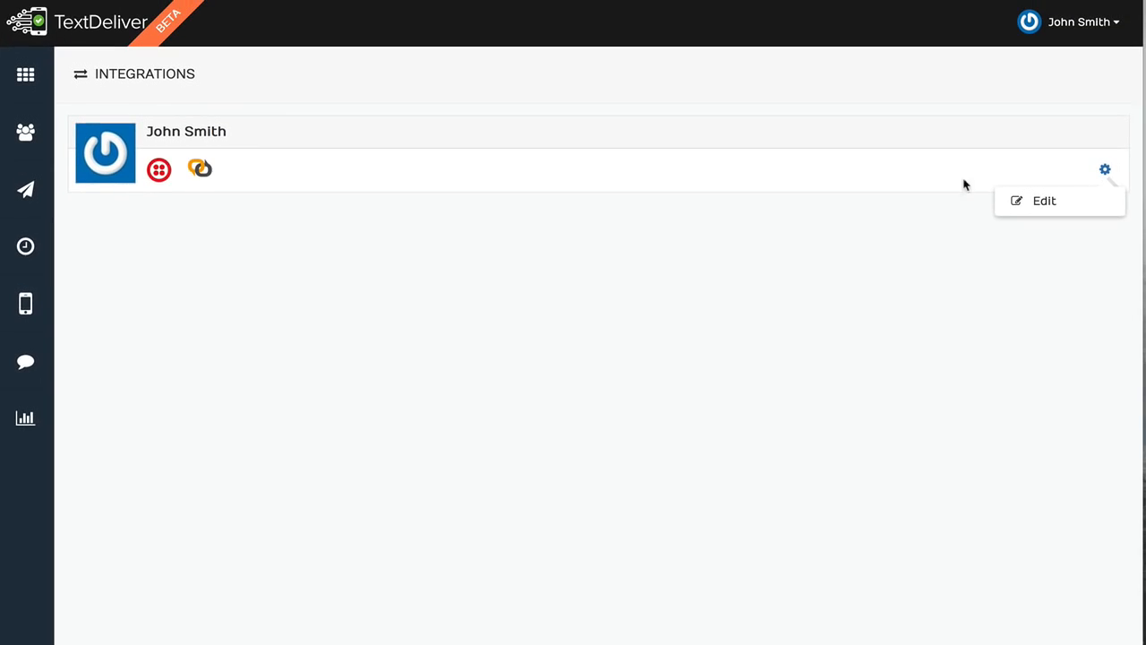
{"action": "left_click", "coordinate": [208, 113]}
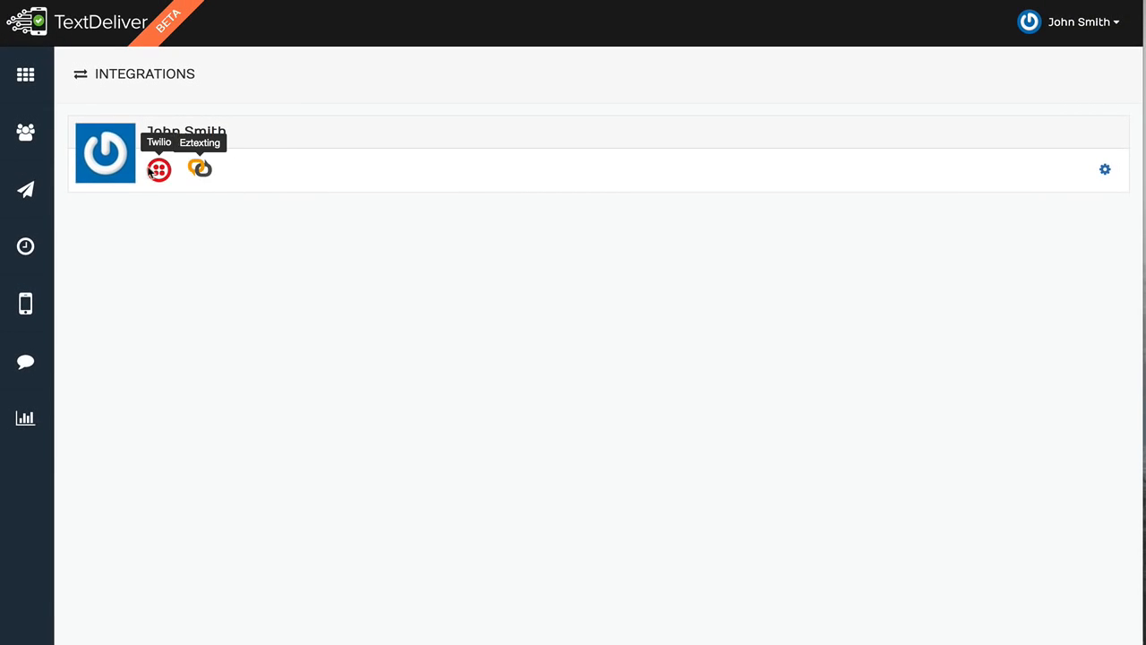
Review the available services in the integration's Add / Edit Services dialog, close it and return to the dashboard
{"action": "left_click", "coordinate": [1106, 172]}
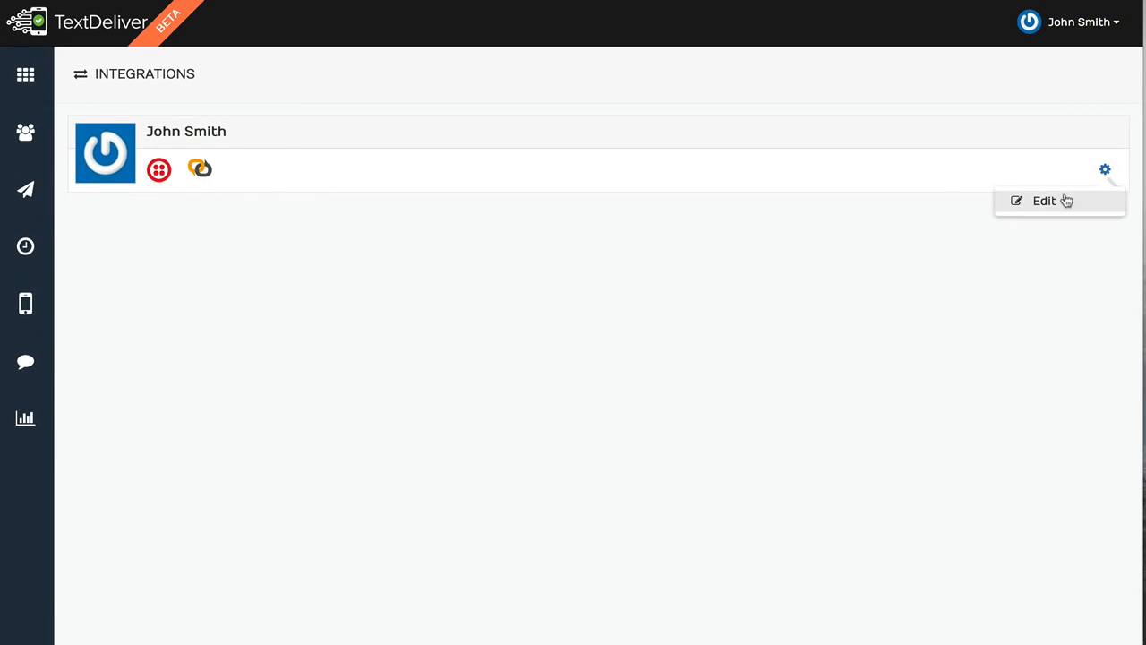
{"action": "left_click", "coordinate": [1064, 200]}
{"action": "left_click", "coordinate": [278, 265]}
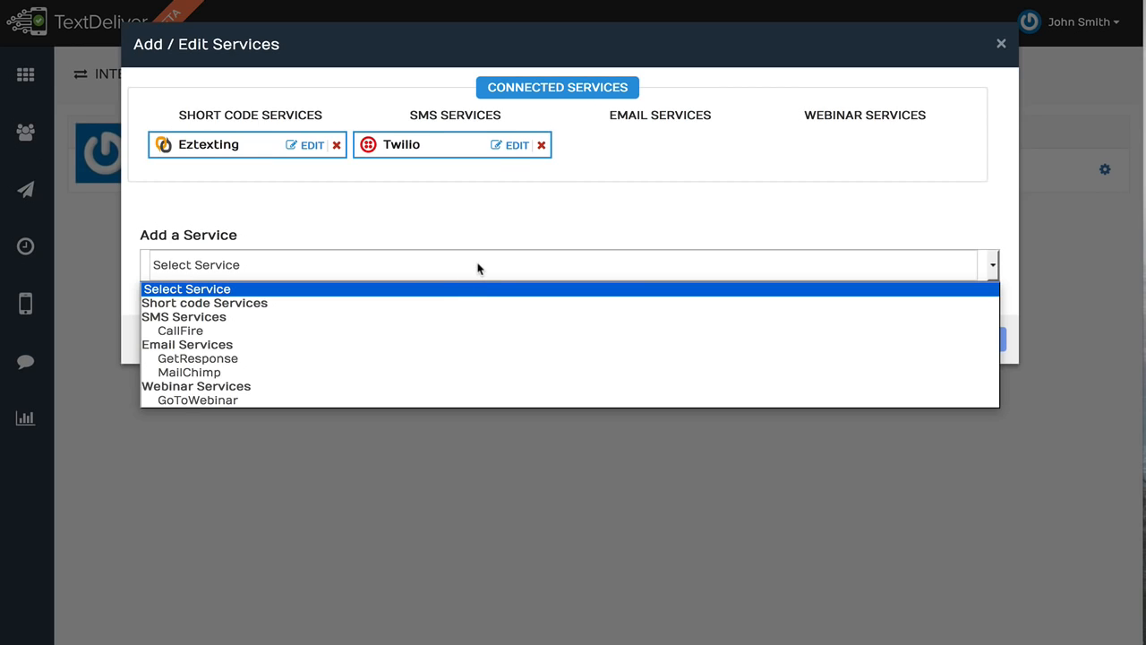
{"action": "left_click", "coordinate": [511, 221]}
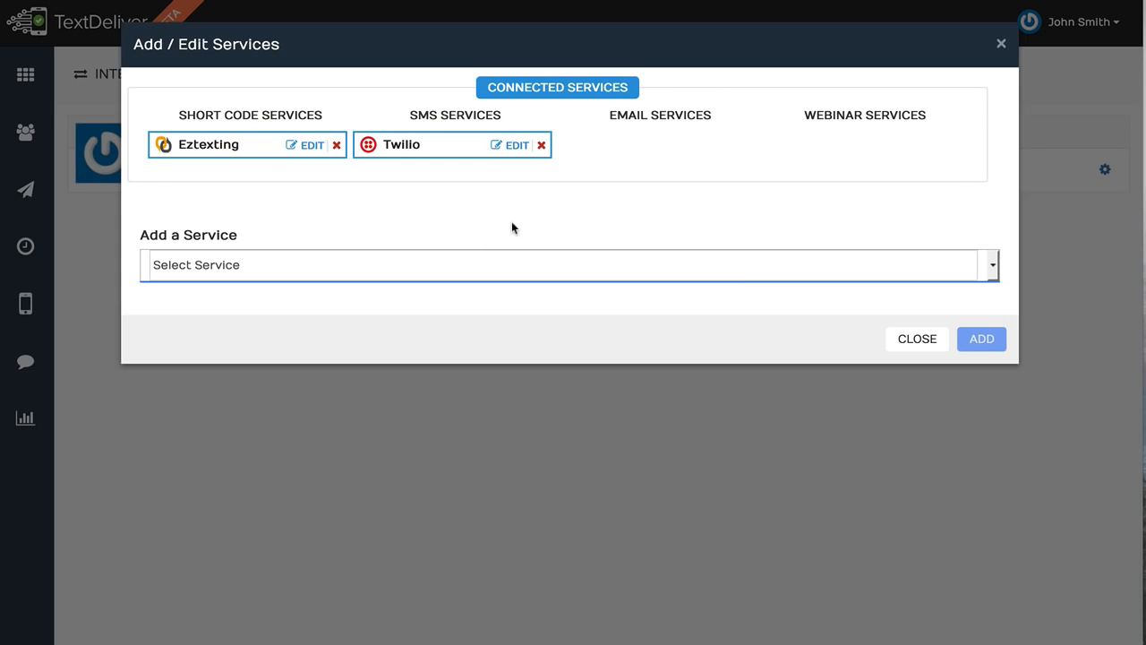
{"action": "left_click", "coordinate": [1000, 47]}
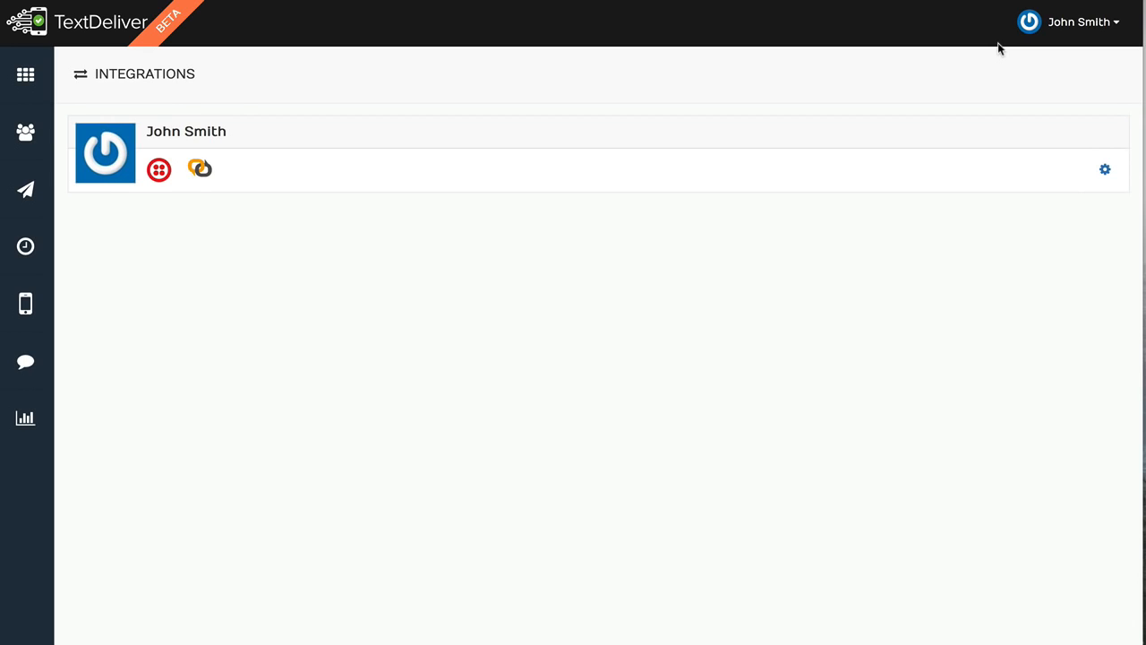
{"action": "left_click", "coordinate": [41, 79]}
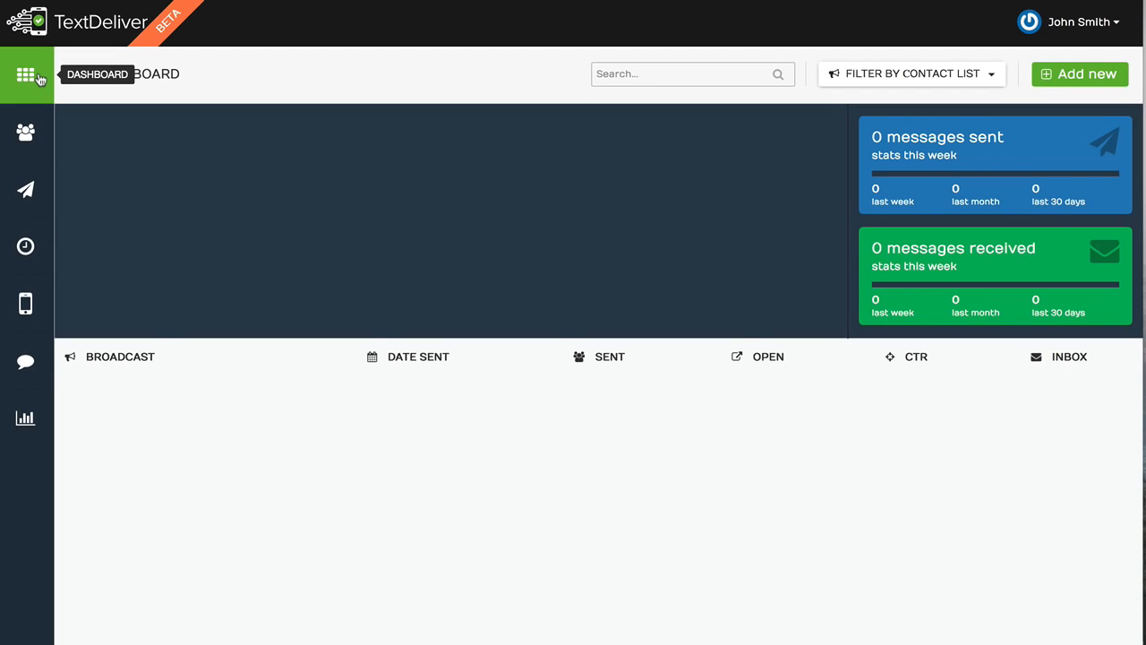